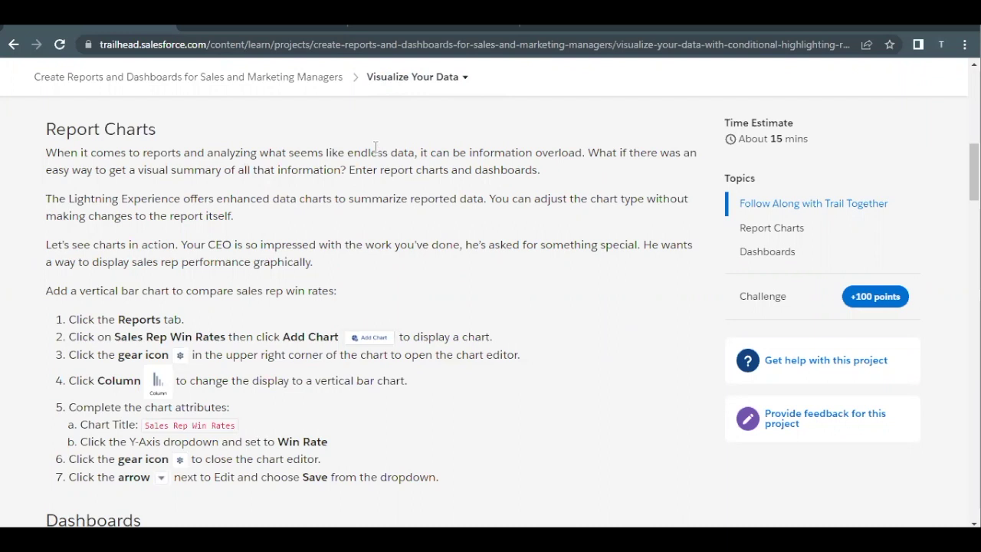
Read the Report Charts instructions for adding a vertical bar chart that compares sales rep win rates.
scroll(376, 149, "down", 1)
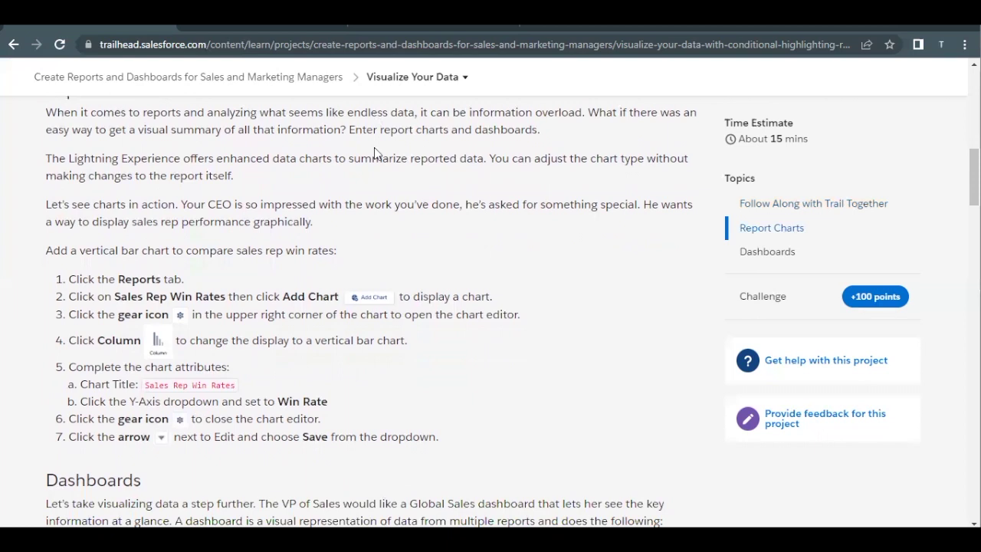
scroll(215, 156, "up", 1)
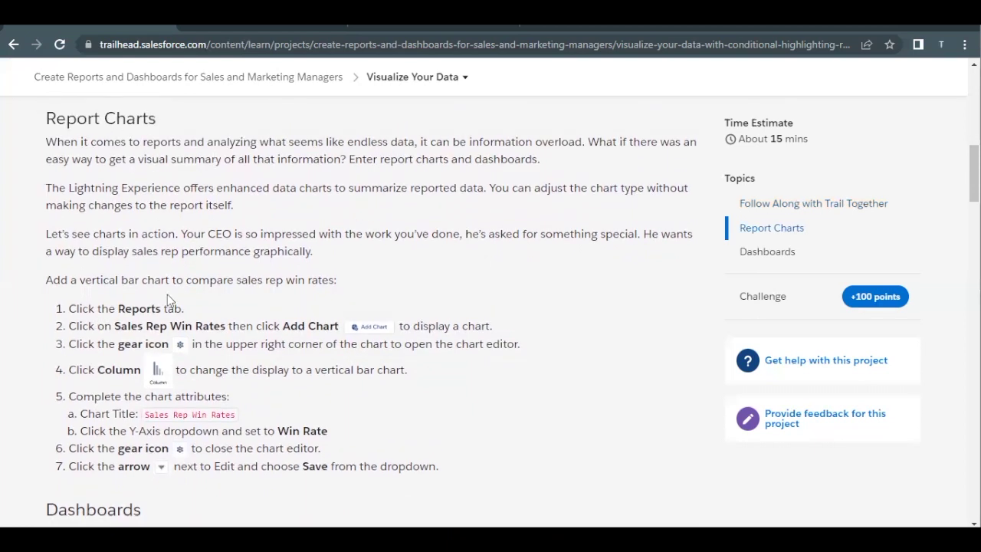
scroll(168, 294, "down", 1)
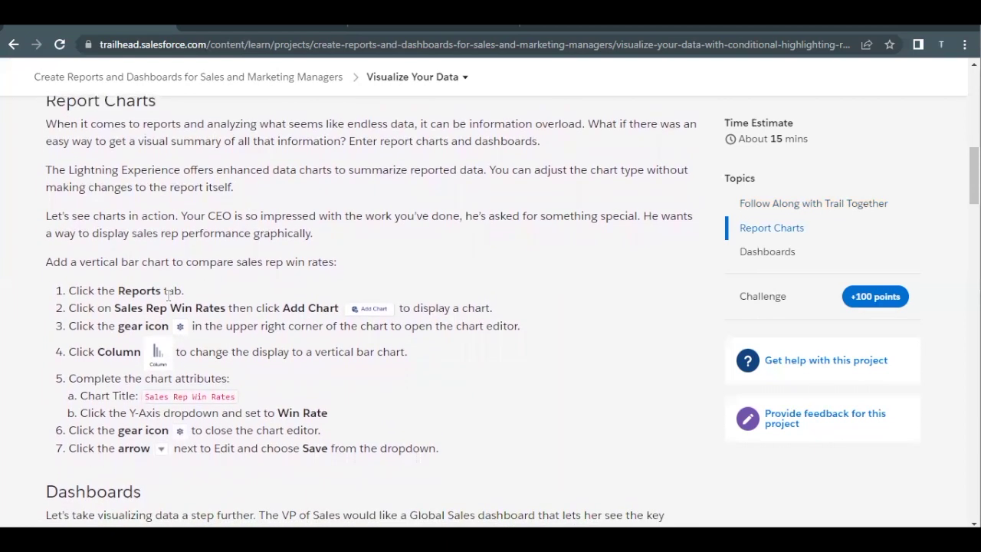
scroll(168, 294, "down", 3)
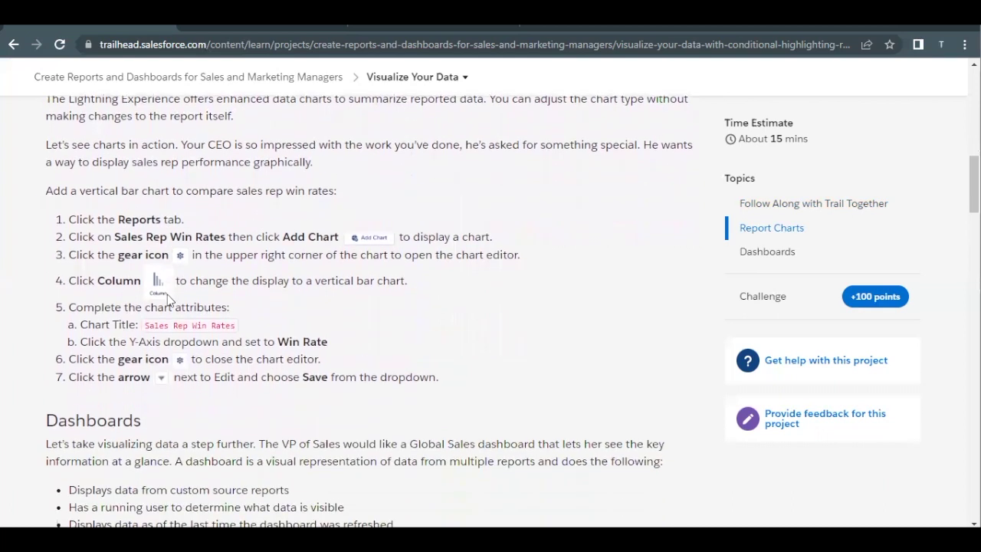
scroll(167, 294, "down", 3)
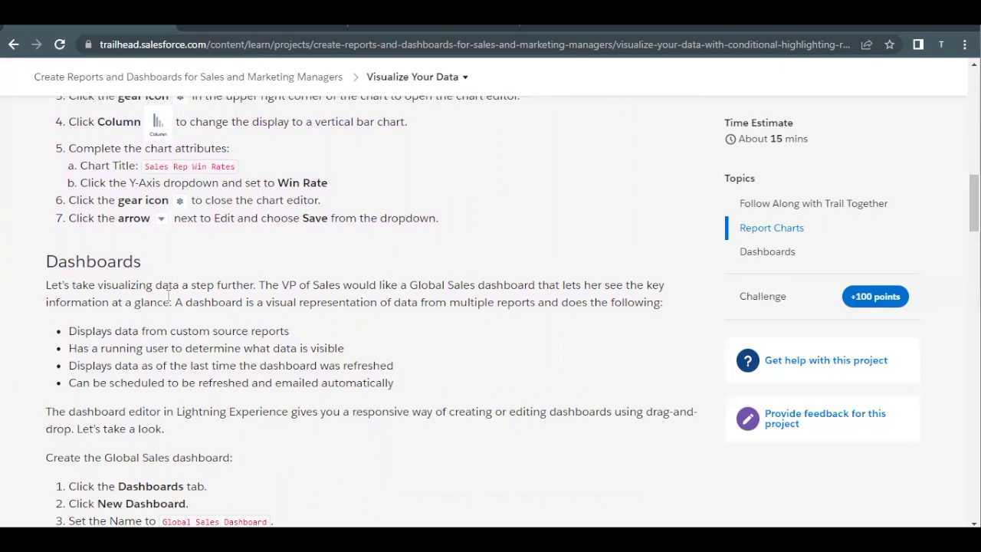
scroll(168, 297, "up", 3)
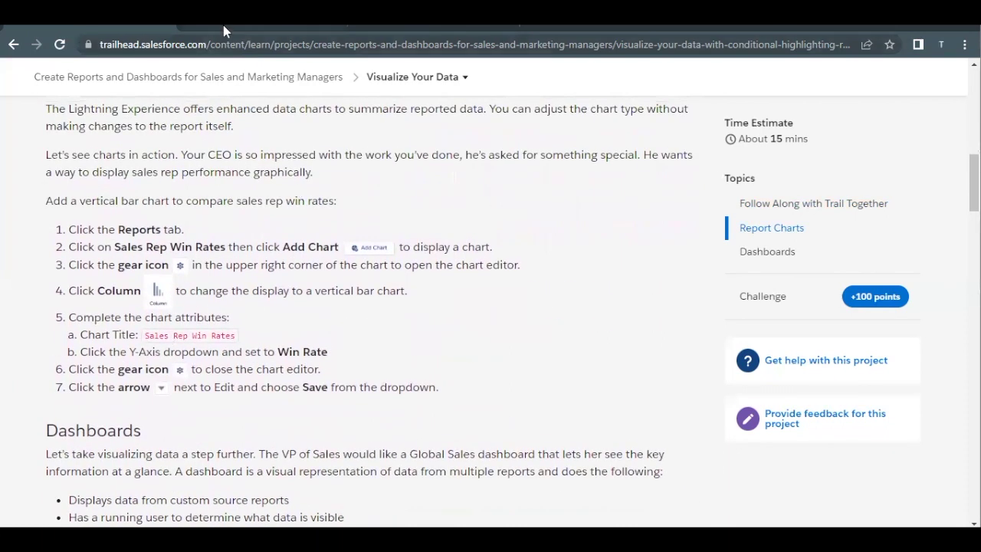
Switch to the Salesforce org, open the Sales Rep Win Rates report from the recent reports, and add a chart to it.
left_click(223, 25)
left_click(733, 110)
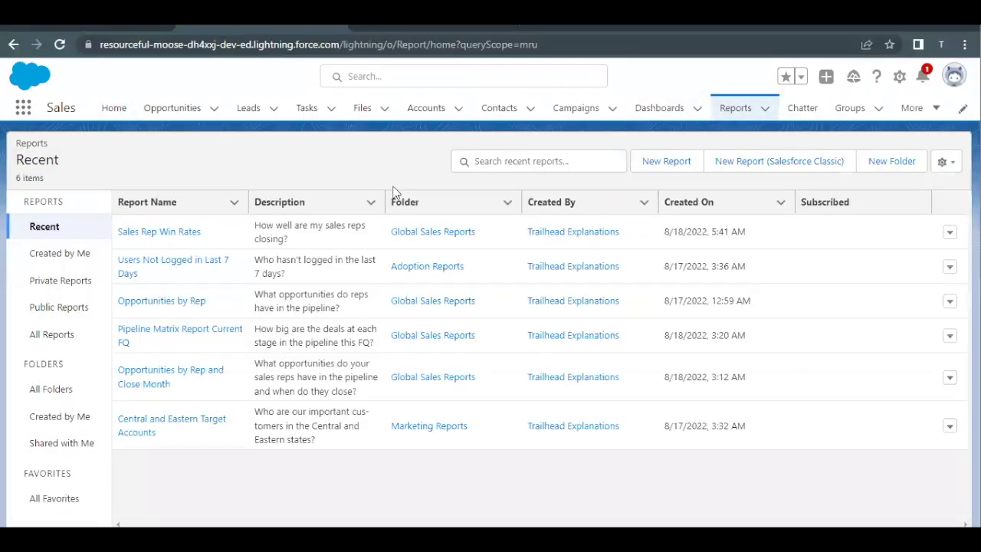
left_click(159, 232)
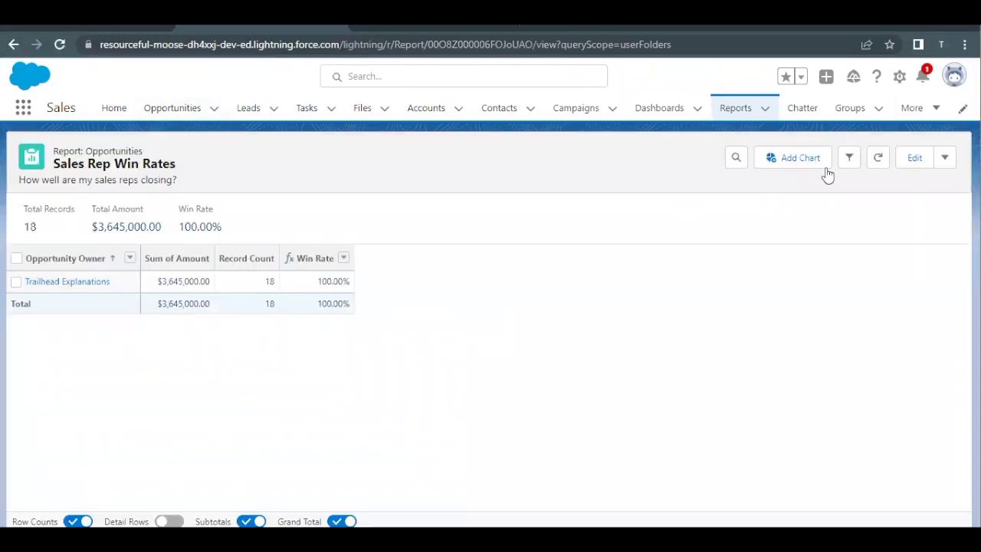
left_click(794, 163)
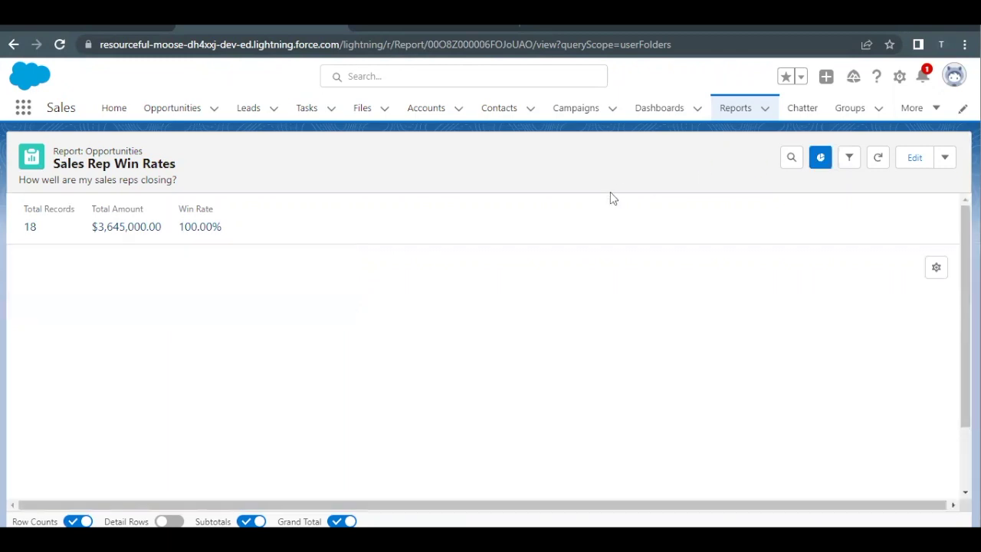
scroll(633, 278, "down", 1)
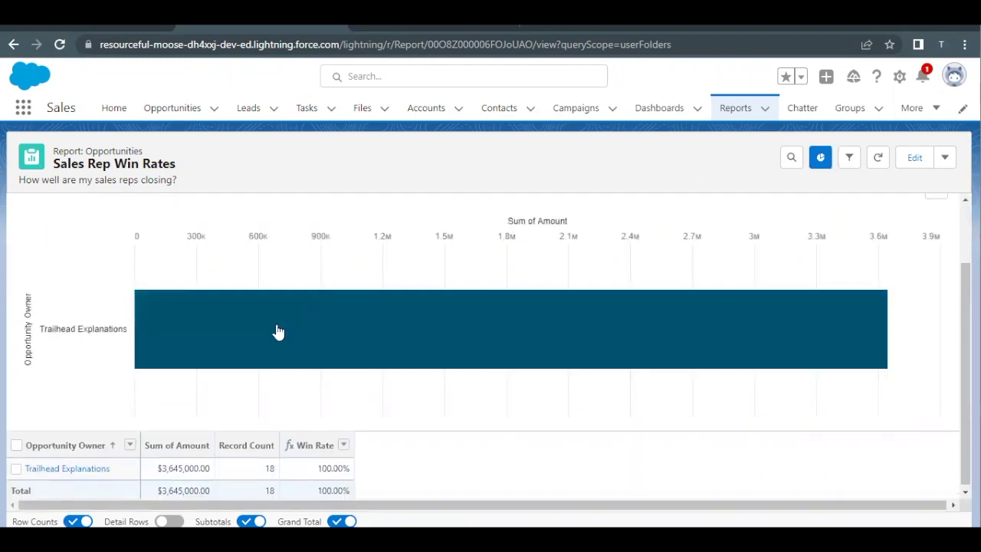
Change the report chart's display type from bar to Column in the chart editor.
mouse_move(742, 307)
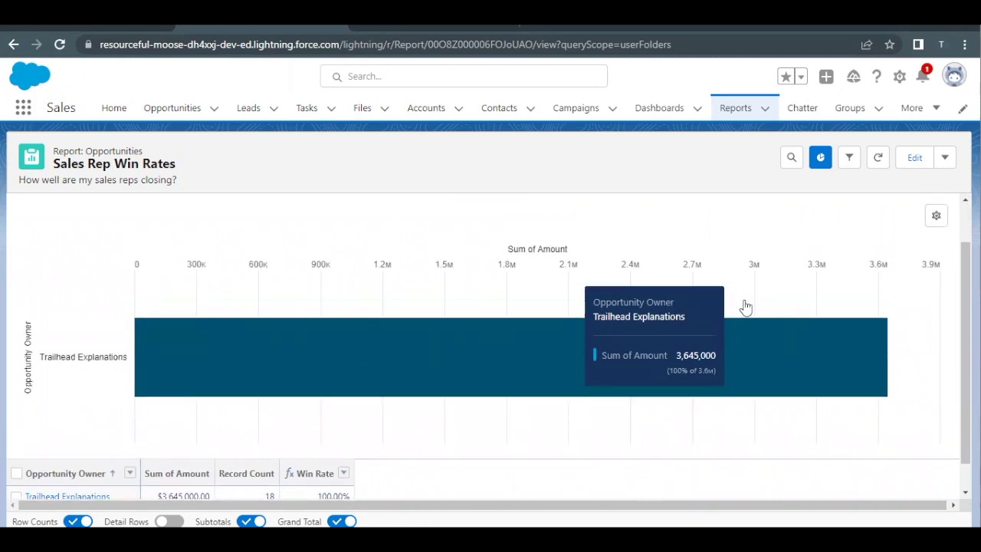
left_click(937, 218)
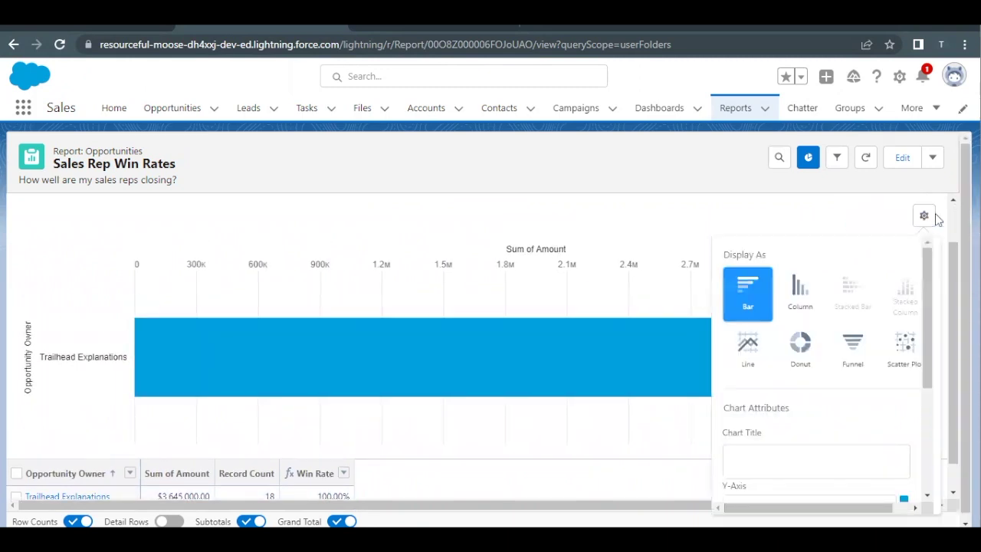
left_click(797, 303)
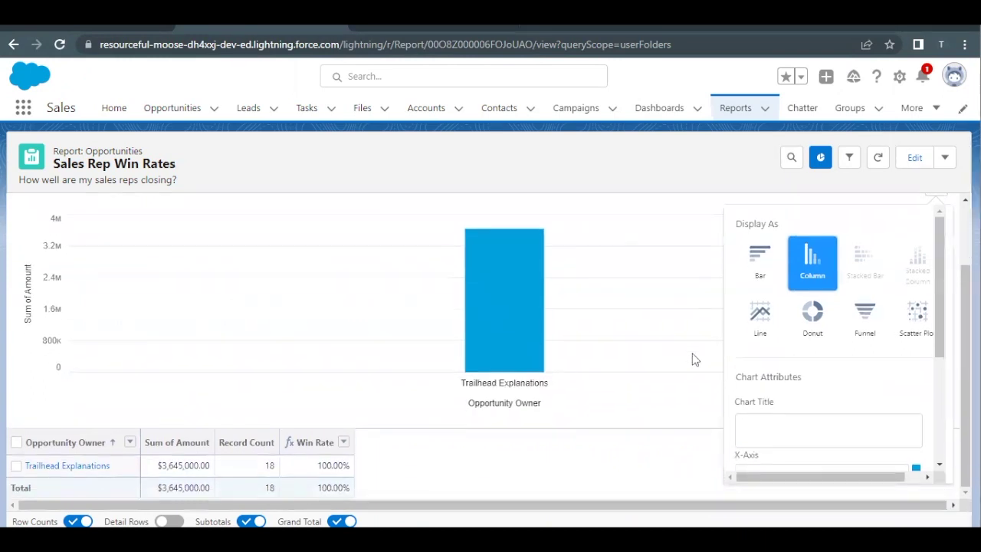
Copy the chart title from the Trailhead instructions and set the report chart's title to "Sales Rep Win Rates".
scroll(792, 363, "down", 2)
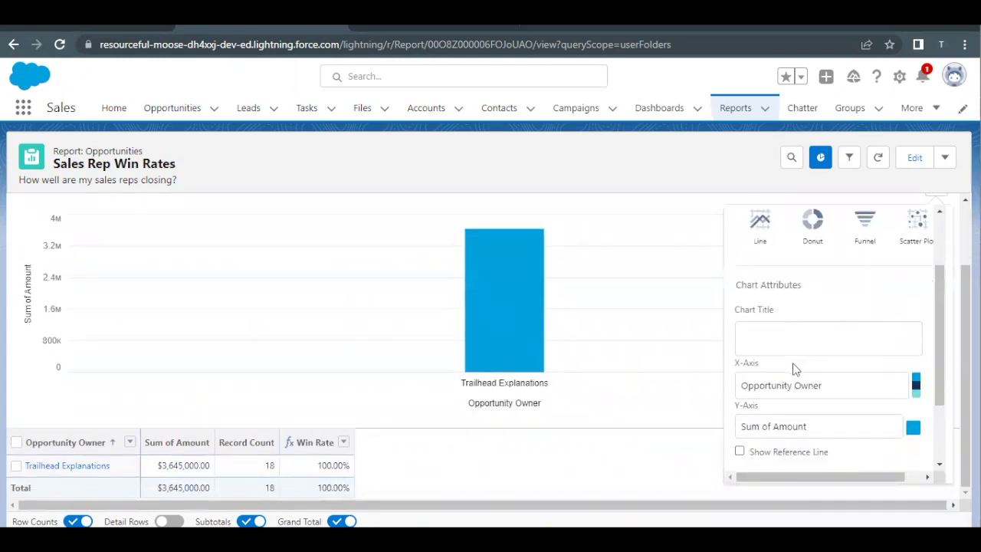
left_click(92, 28)
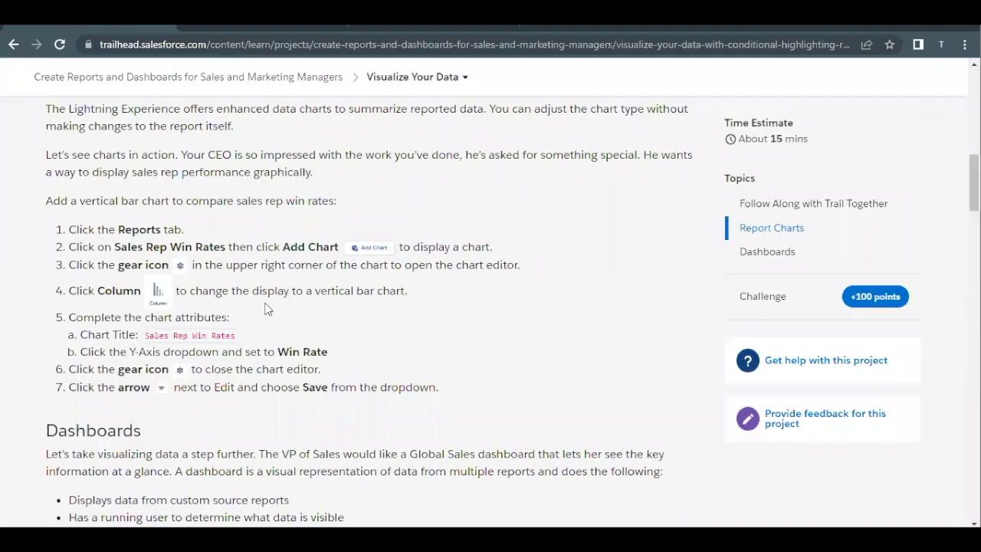
left_click_drag(140, 335, 229, 334)
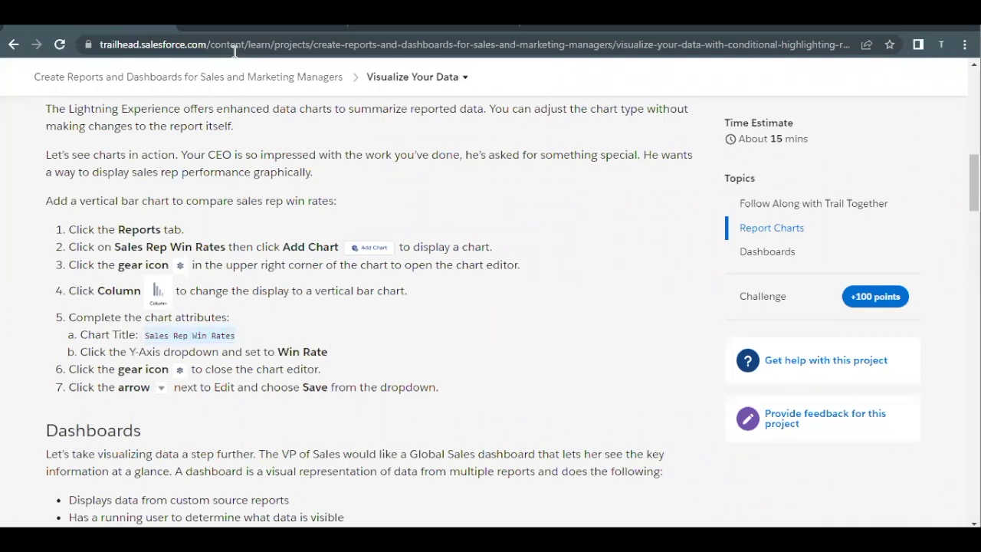
left_click(200, 30)
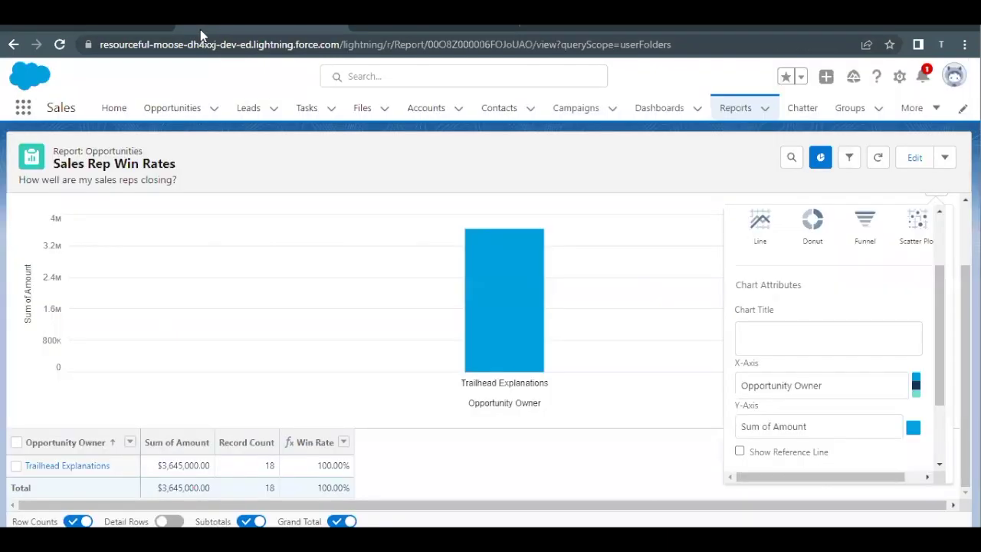
left_click(761, 330)
type("Sales Rep Win Rates")
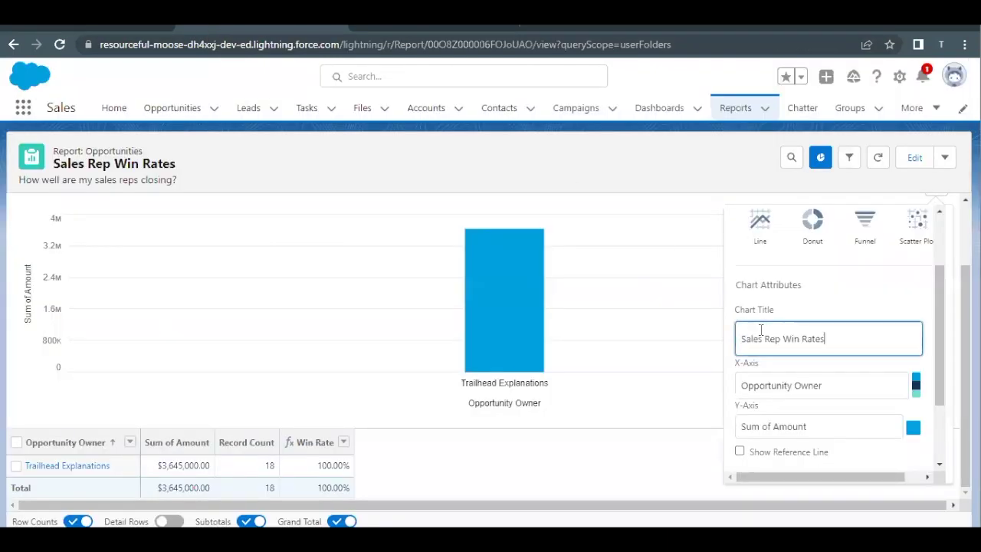
Set the chart's Y-axis to Win Rate and close the chart editor.
scroll(777, 378, "down", 2)
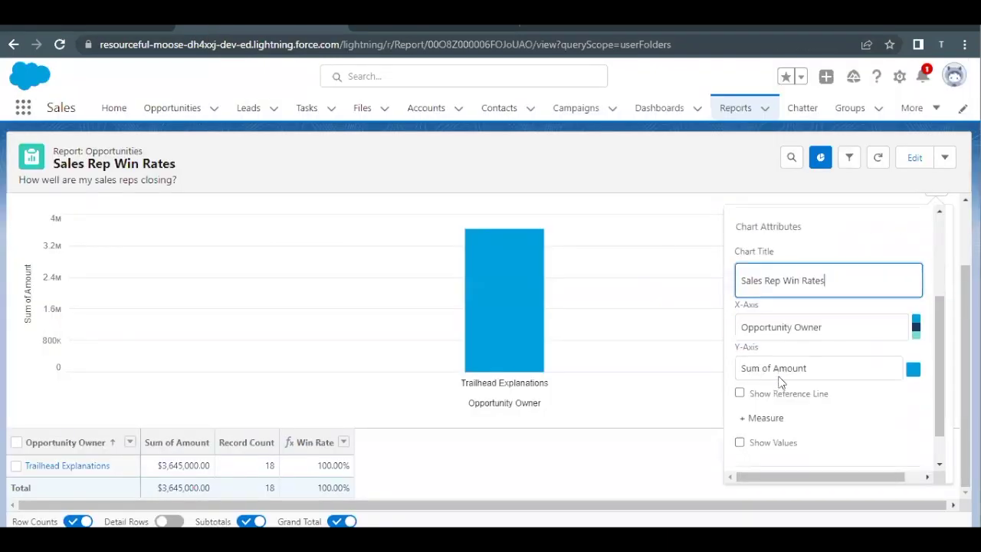
left_click(766, 348)
left_click(758, 375)
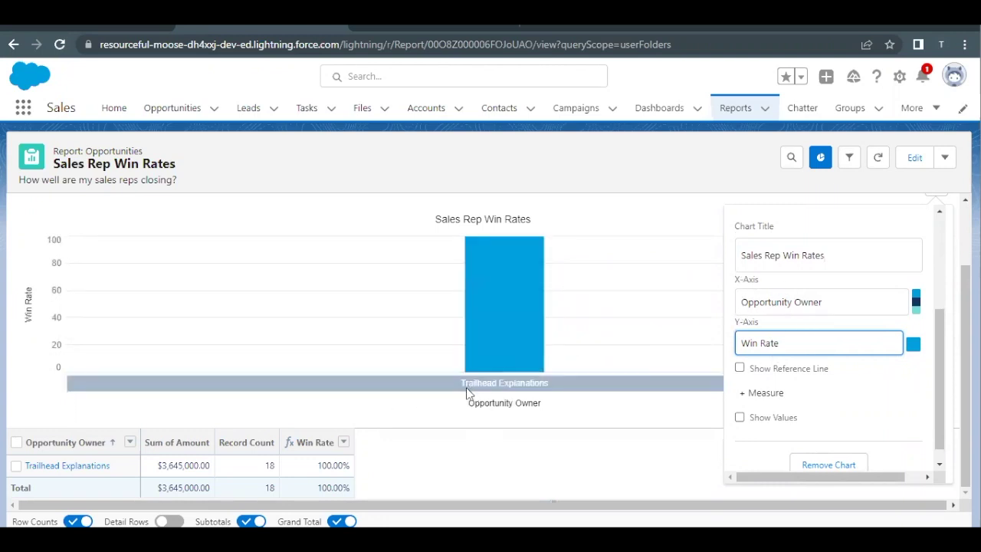
mouse_move(499, 341)
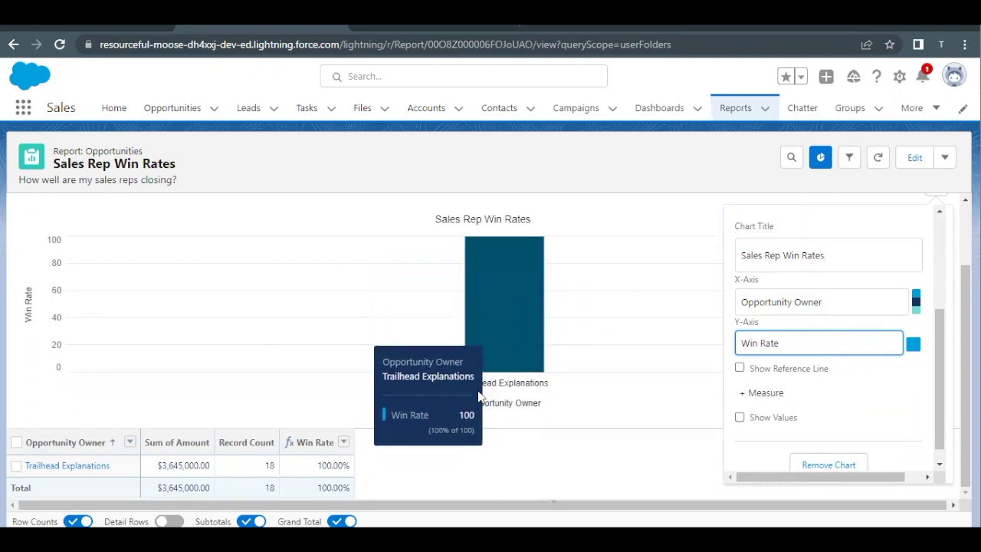
mouse_move(499, 271)
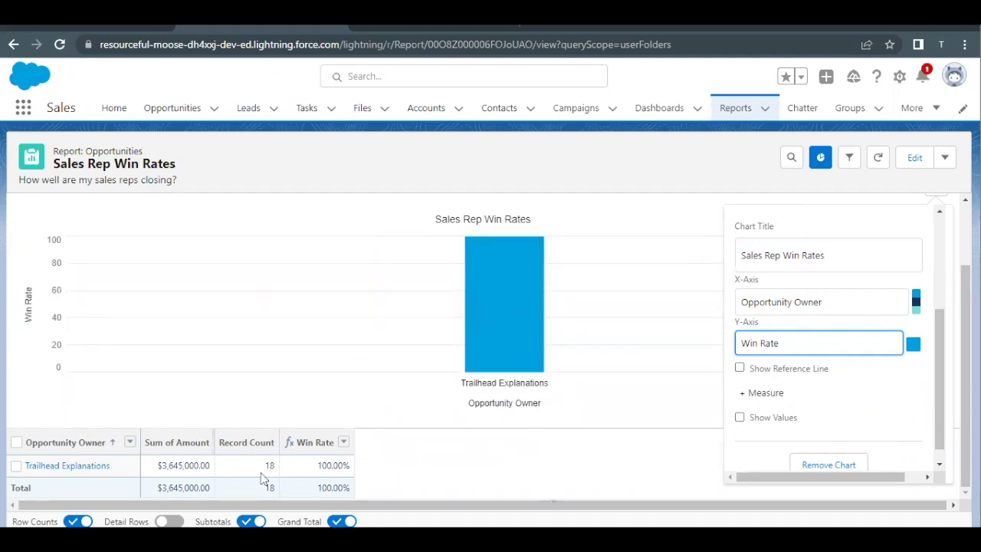
left_click(299, 475)
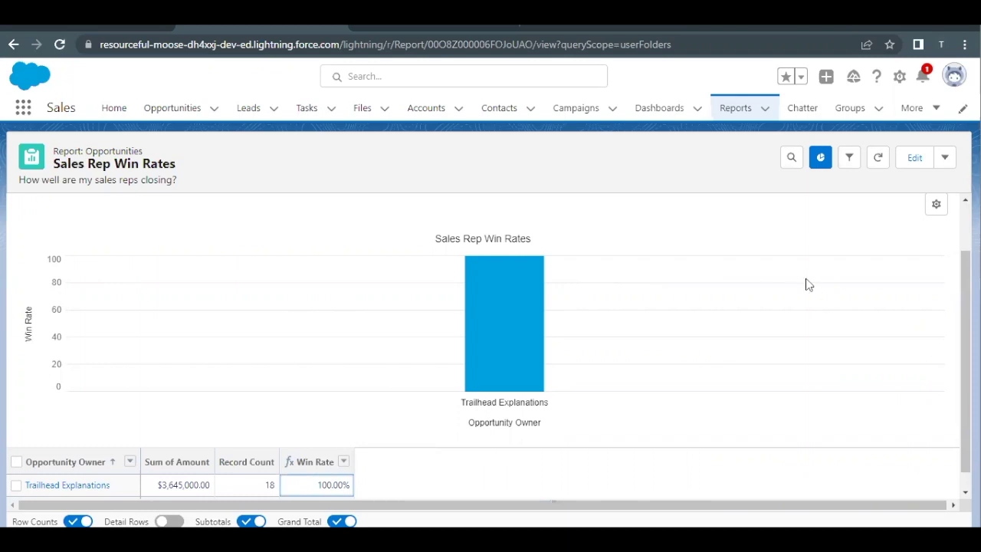
Save the Sales Rep Win Rates report with its new column chart.
scroll(811, 285, "up", 2)
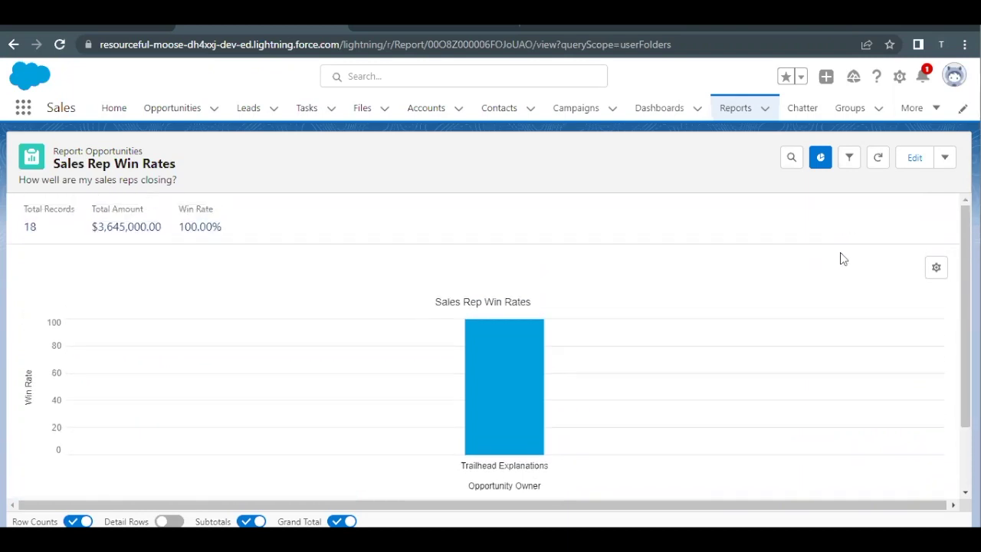
scroll(820, 277, "down", 2)
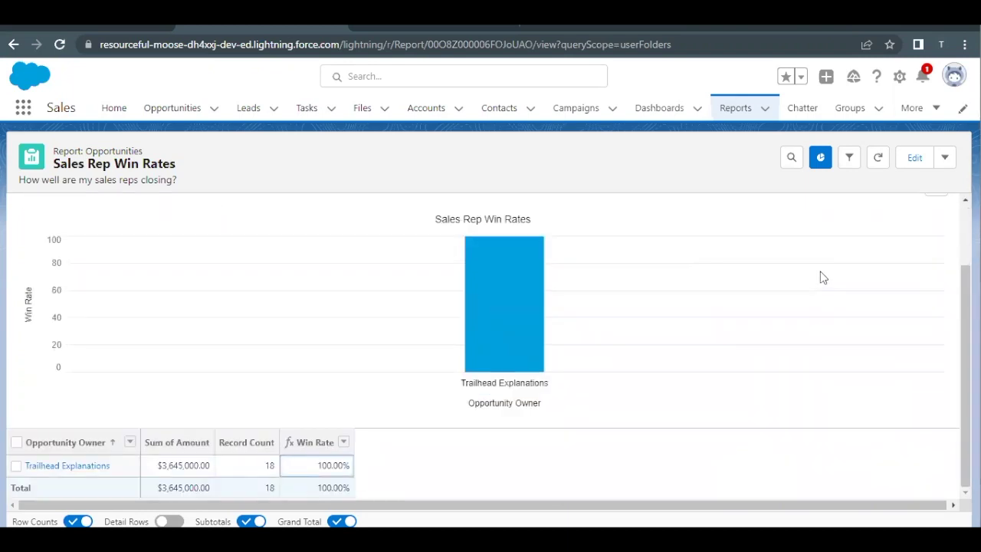
left_click(945, 157)
left_click(875, 236)
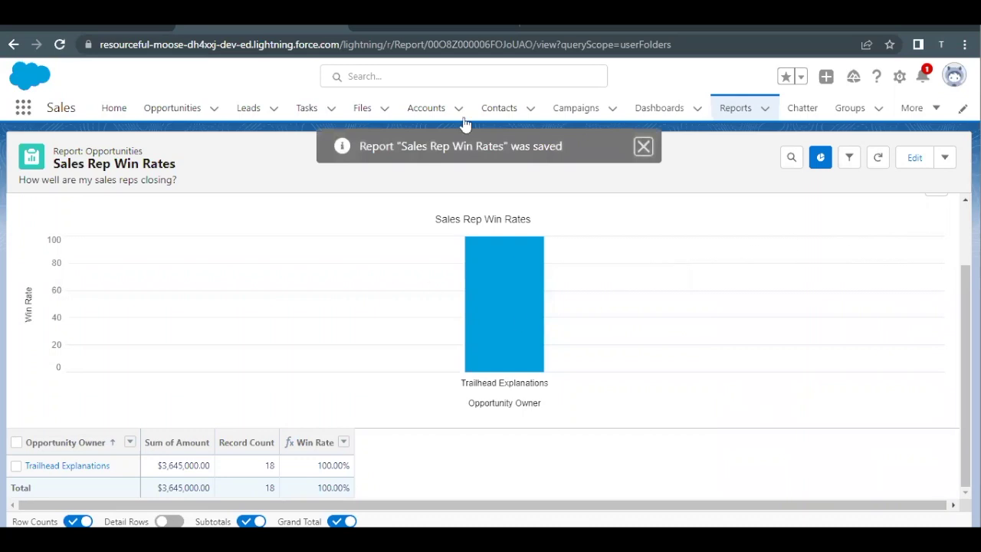
Return to the Trailhead instructions, find the Dashboards section, and copy the dashboard name "Global Sales Dashboard".
left_click(92, 28)
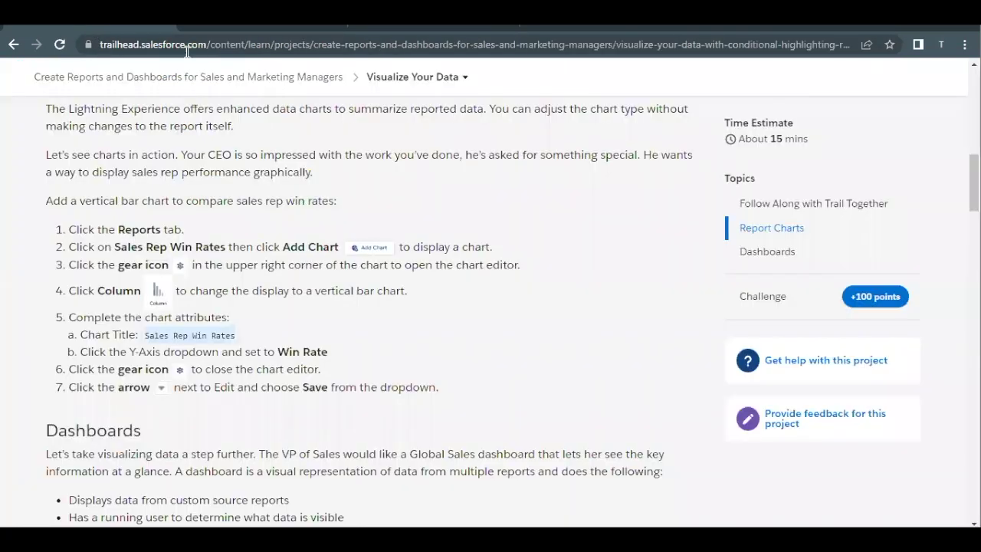
scroll(288, 328, "down", 1)
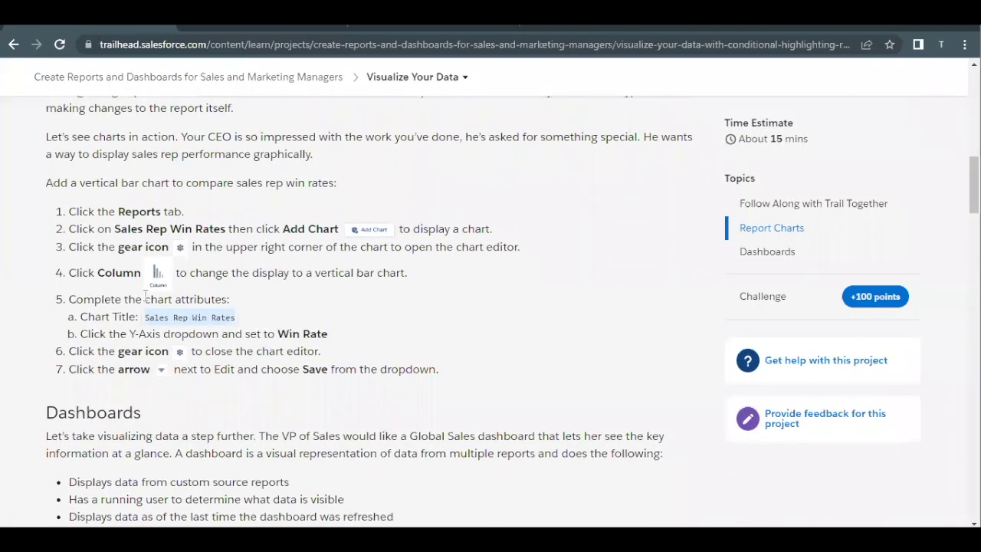
scroll(199, 265, "up", 1)
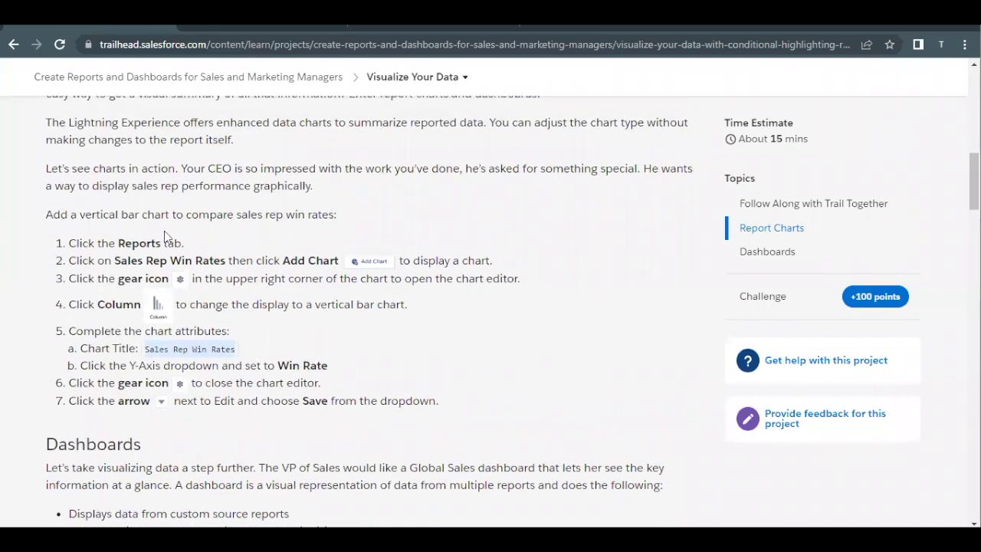
scroll(164, 230, "down", 1)
scroll(164, 230, "down", 4)
scroll(145, 295, "down", 1)
scroll(145, 293, "down", 2)
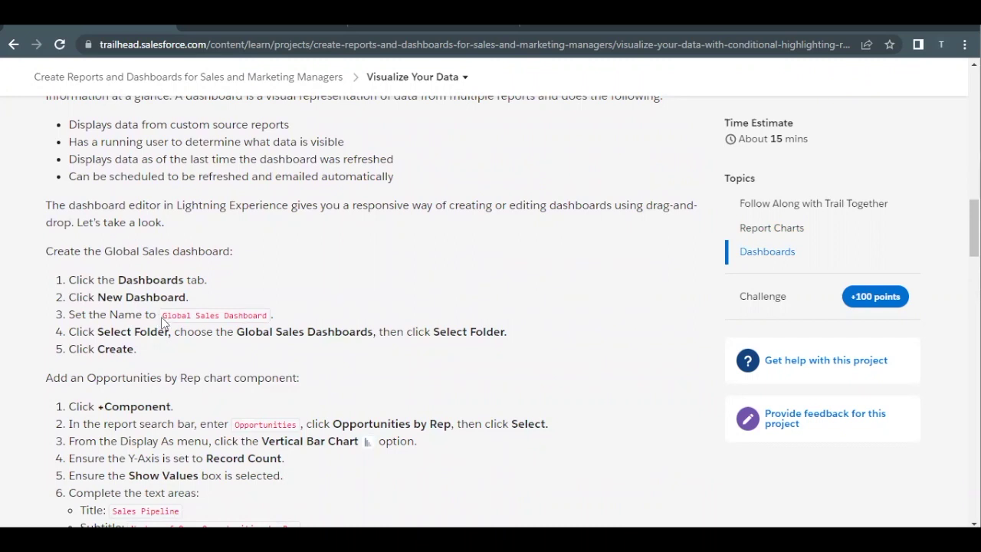
left_click_drag(164, 315, 260, 319)
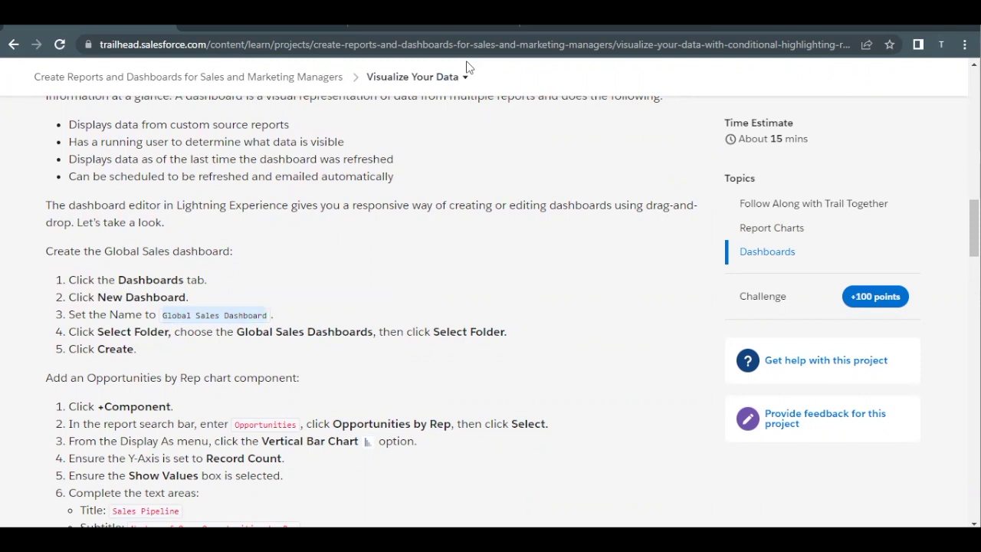
Switch back to the Salesforce org and open the Global Sales Dashboards folder among all dashboard folders.
left_click(276, 32)
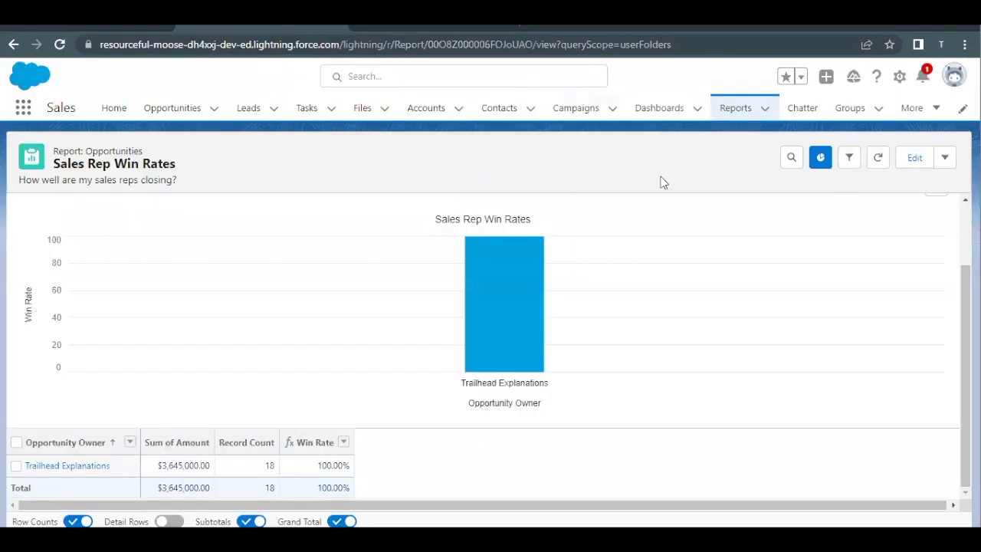
left_click(659, 115)
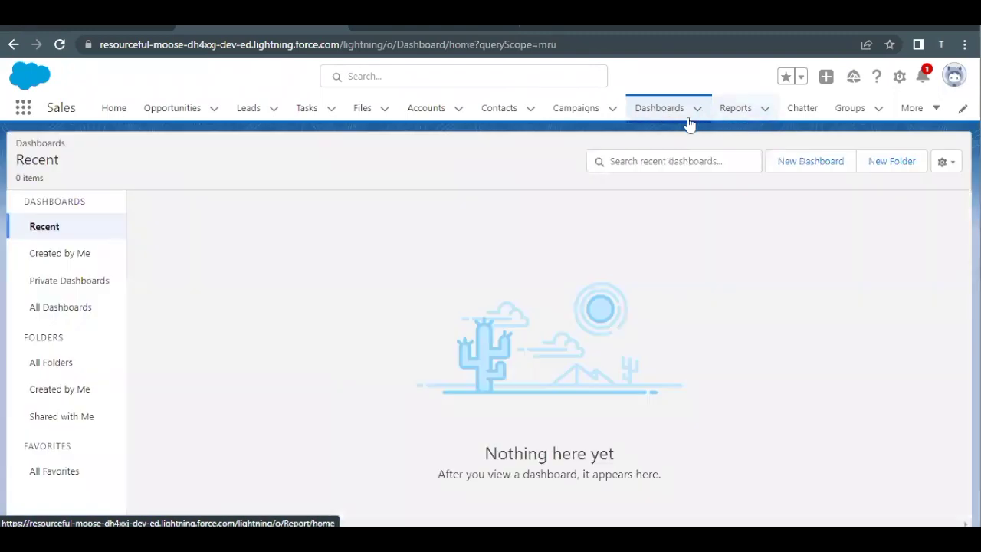
left_click(47, 363)
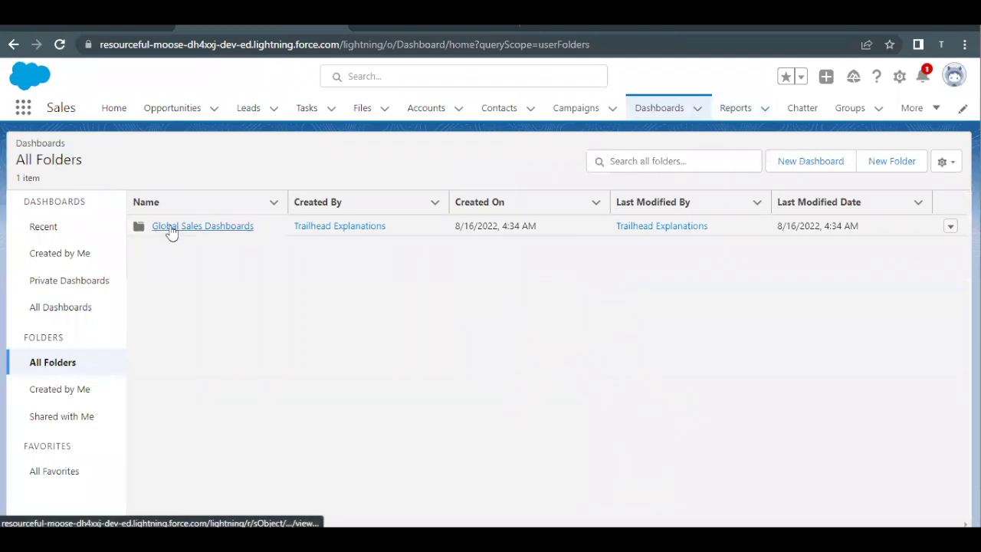
left_click(171, 230)
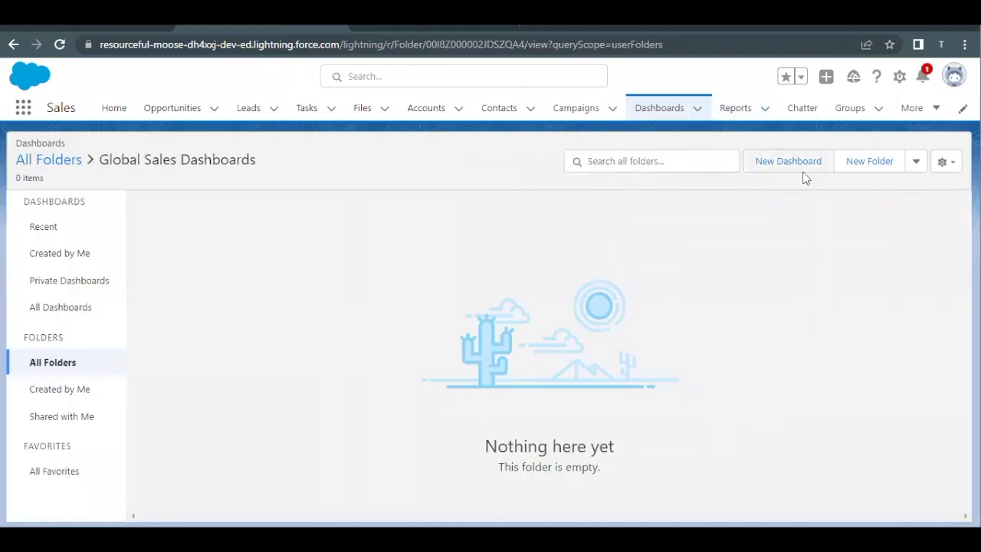
Start a new dashboard in the Global Sales Dashboards folder and name it "Global Sales Dashboard".
left_click(807, 174)
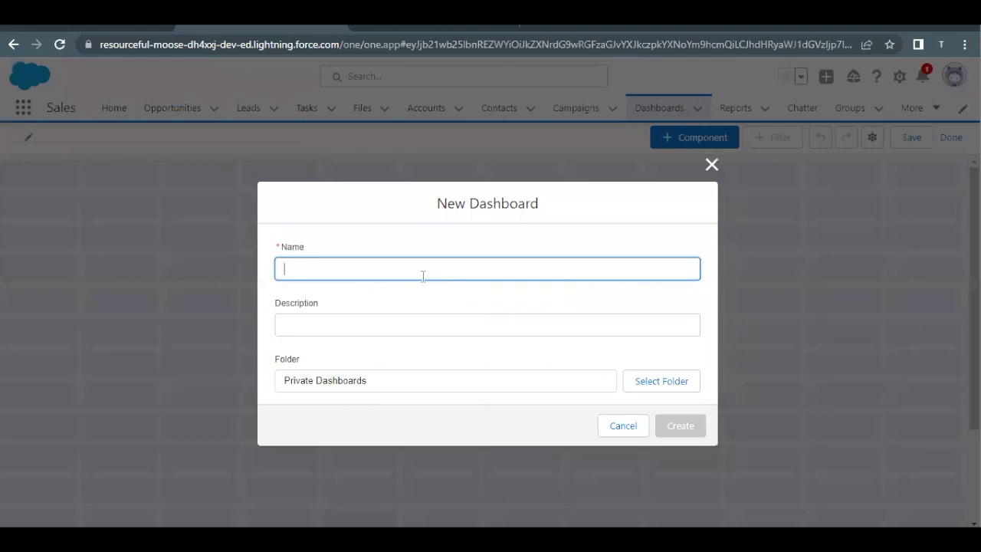
type("Global Sales Dashboard")
left_click(367, 312)
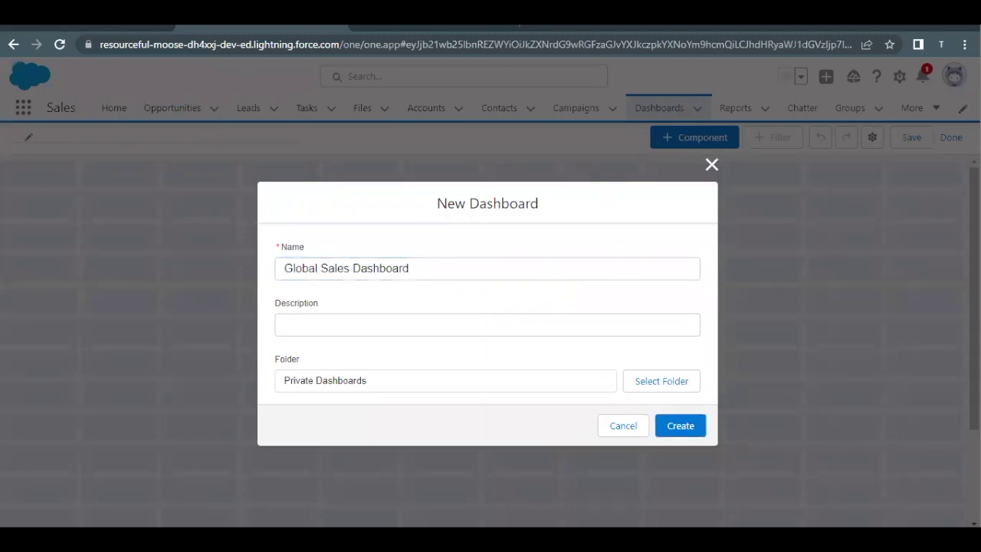
Switch to the Trailhead instructions and check which folder to choose for the new dashboard.
left_click(104, 28)
scroll(214, 295, "down", 1)
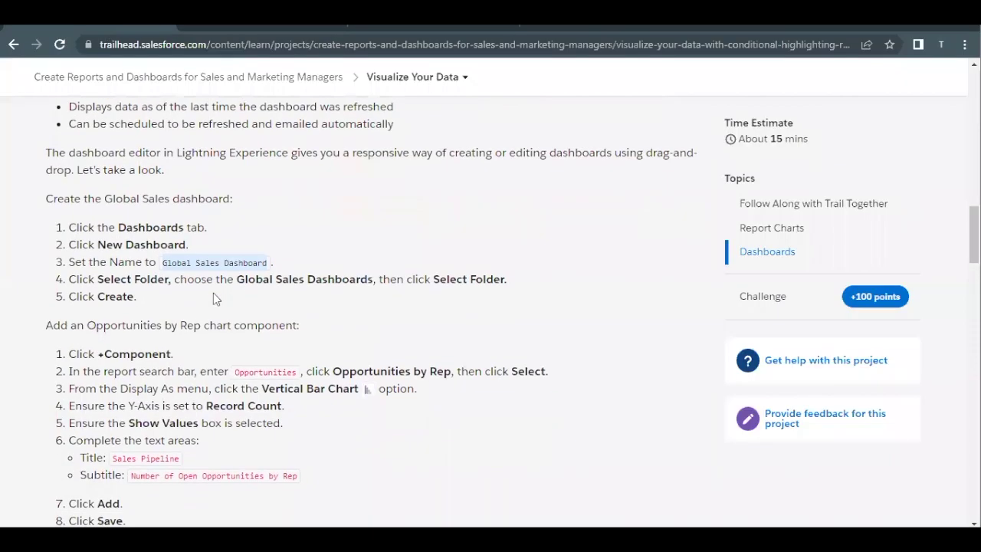
scroll(214, 294, "up", 1)
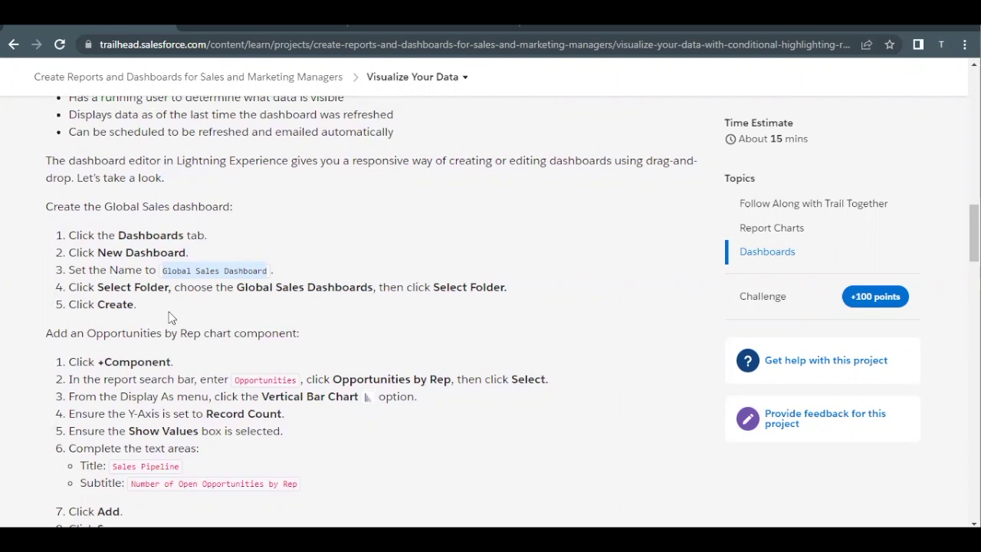
scroll(170, 317, "down", 3)
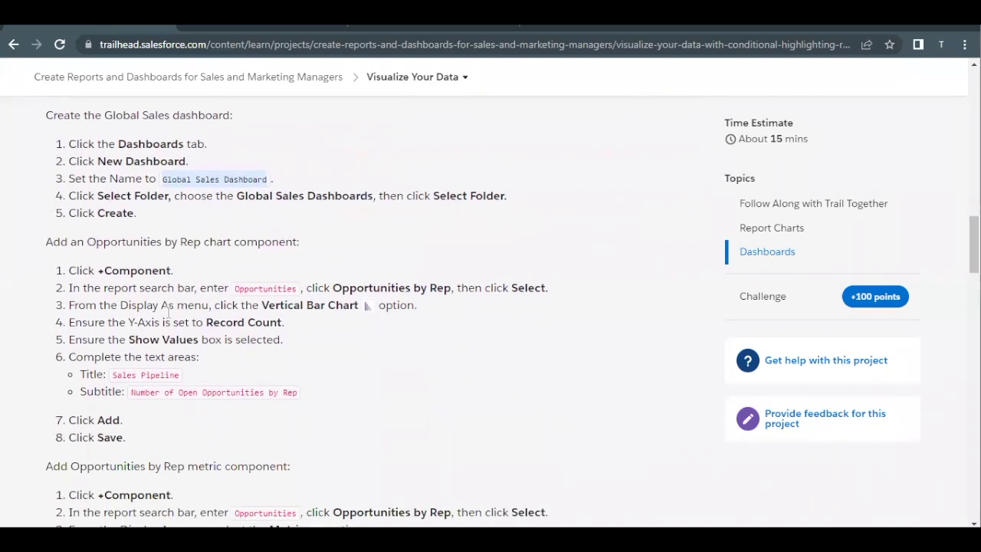
scroll(167, 312, "up", 1)
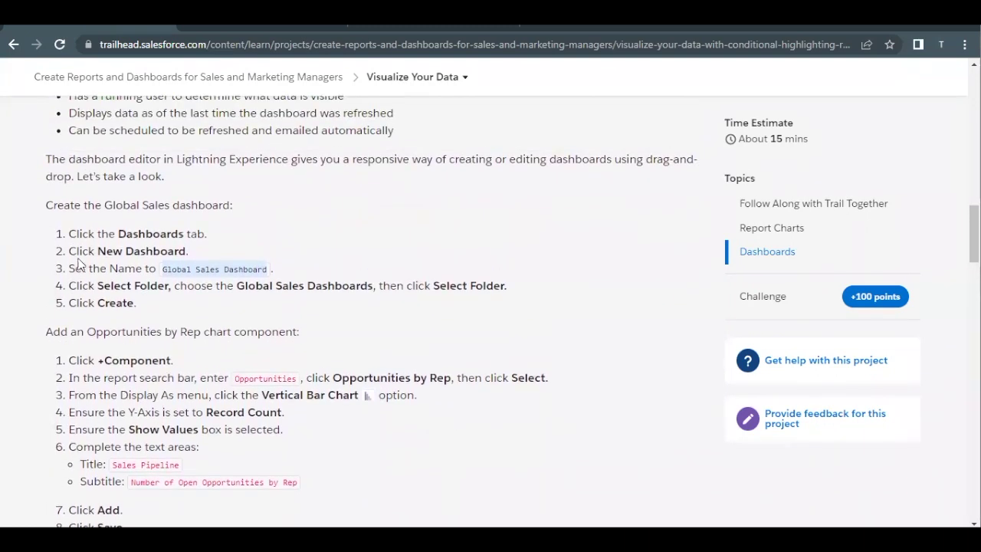
scroll(222, 299, "down", 1)
left_click_drag(238, 263, 343, 263)
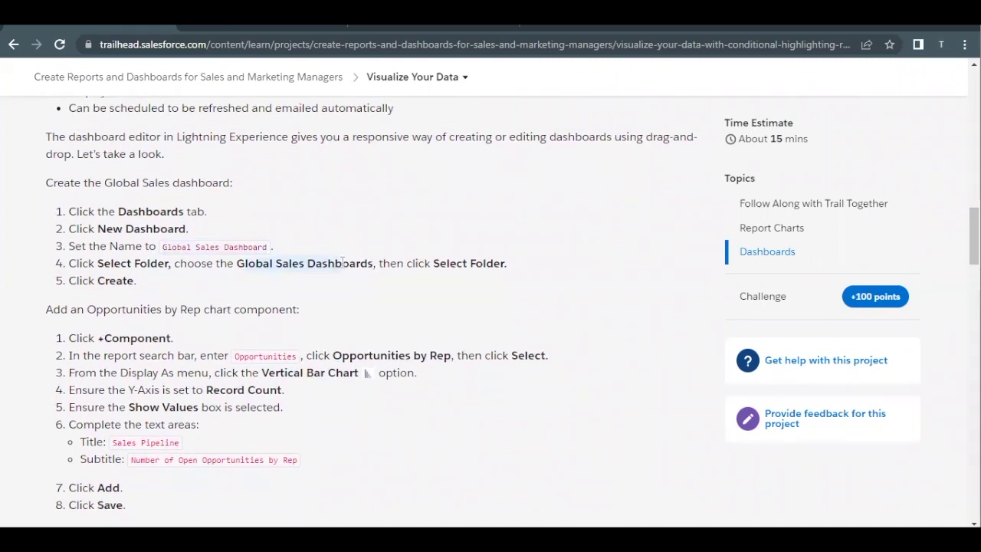
Return to the Salesforce org, assign the dashboard to the Global Sales Dashboards folder, and create it.
left_click(247, 29)
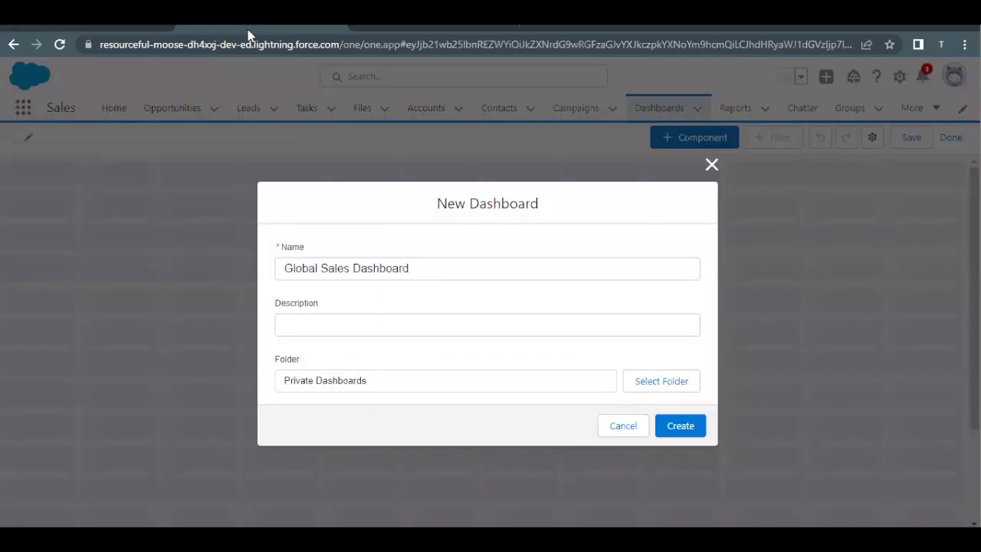
left_click(657, 392)
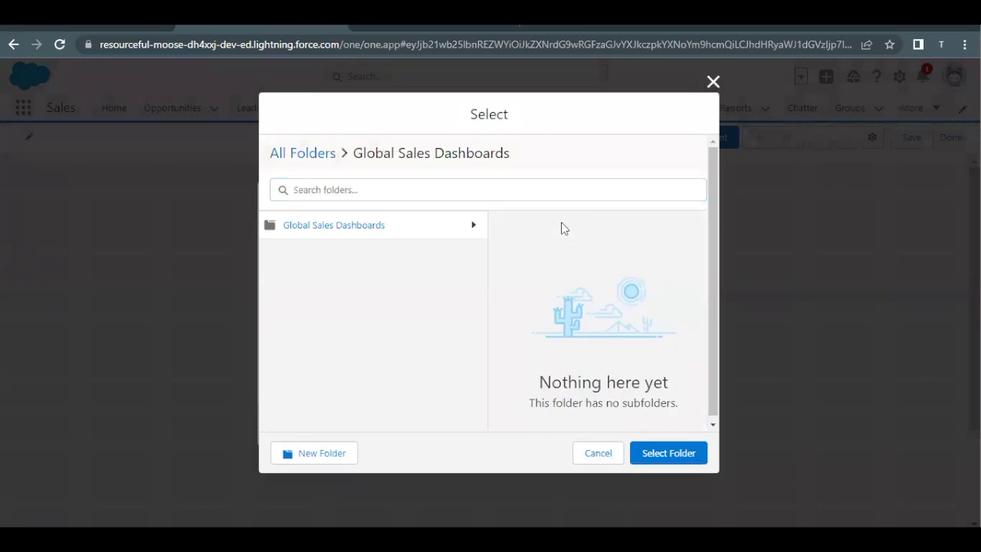
left_click(650, 449)
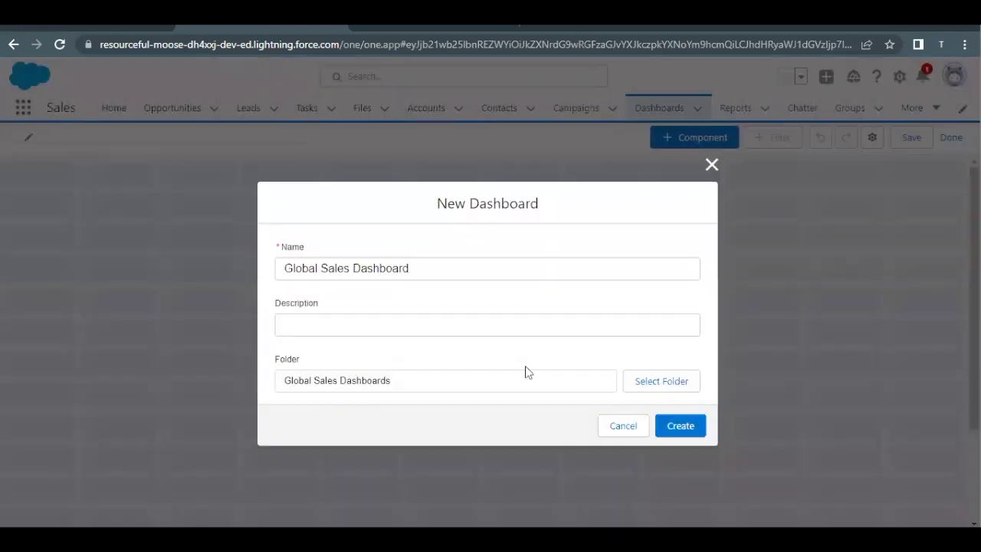
left_click(680, 427)
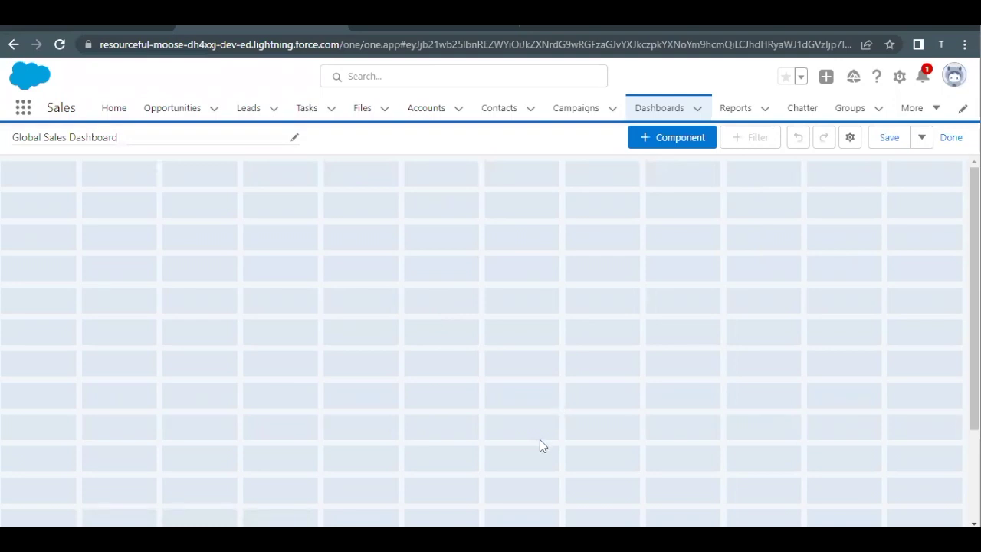
Consult the Trailhead chart component instructions, then begin a dashboard component from the Opportunities by Rep report, displayed as a vertical bar chart.
left_click(74, 23)
scroll(281, 371, "down", 3)
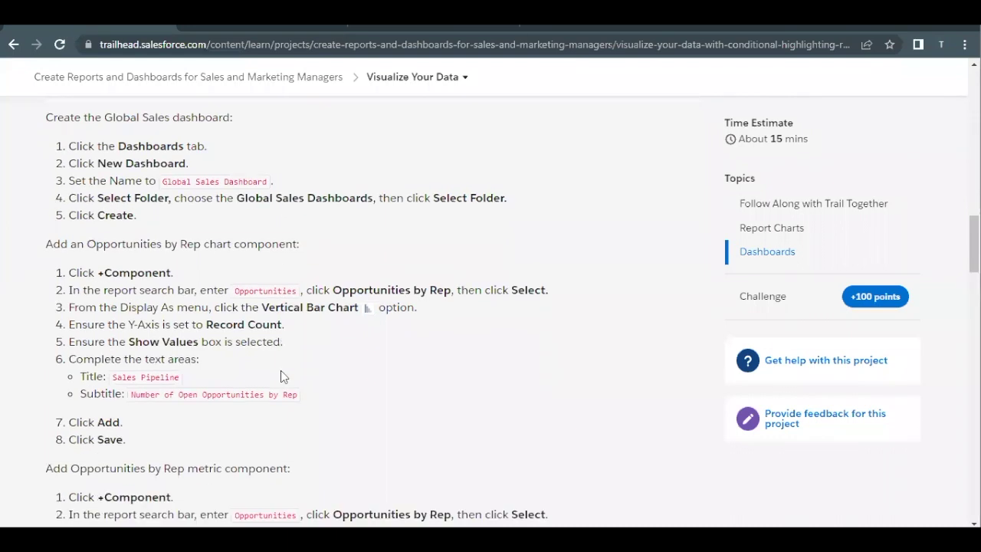
scroll(228, 267, "up", 1)
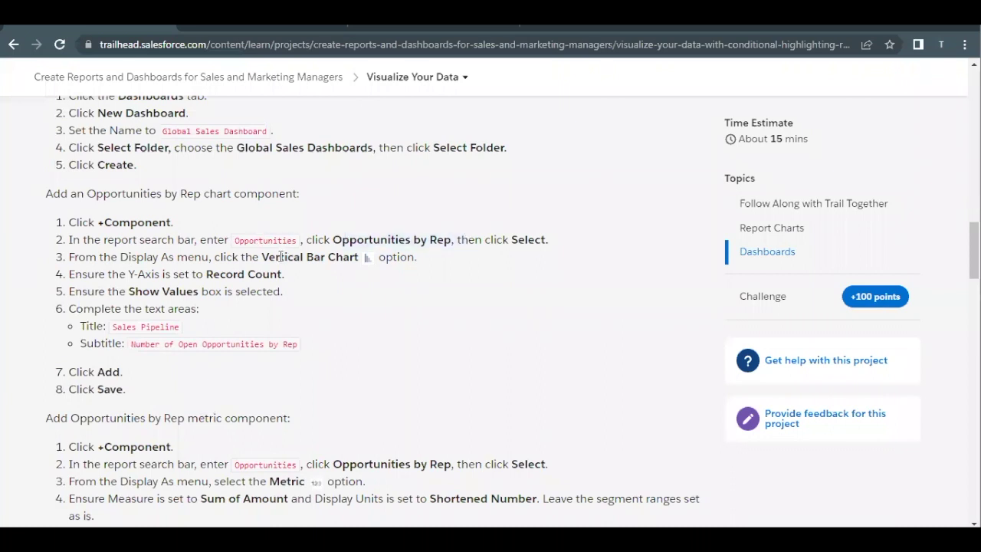
left_click(242, 27)
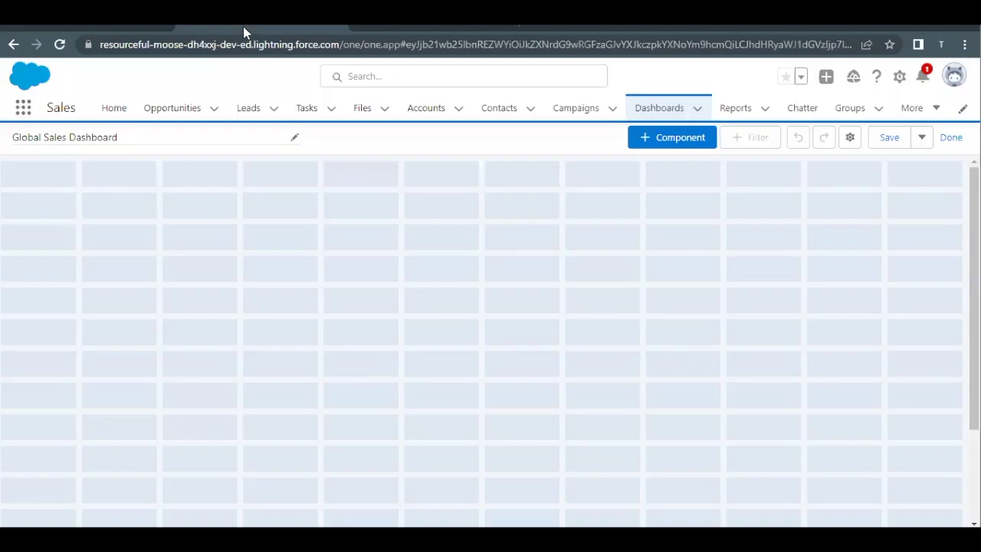
left_click(667, 141)
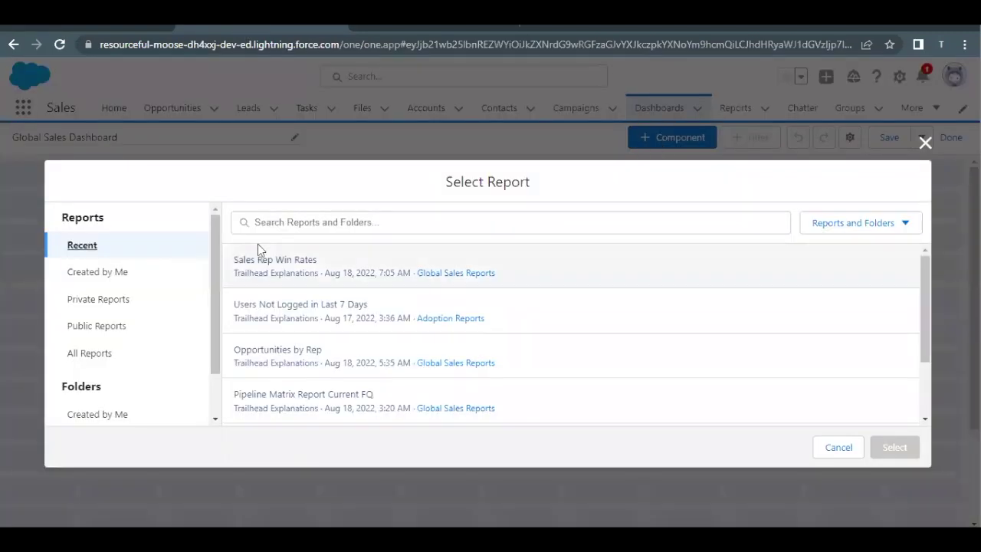
left_click(263, 360)
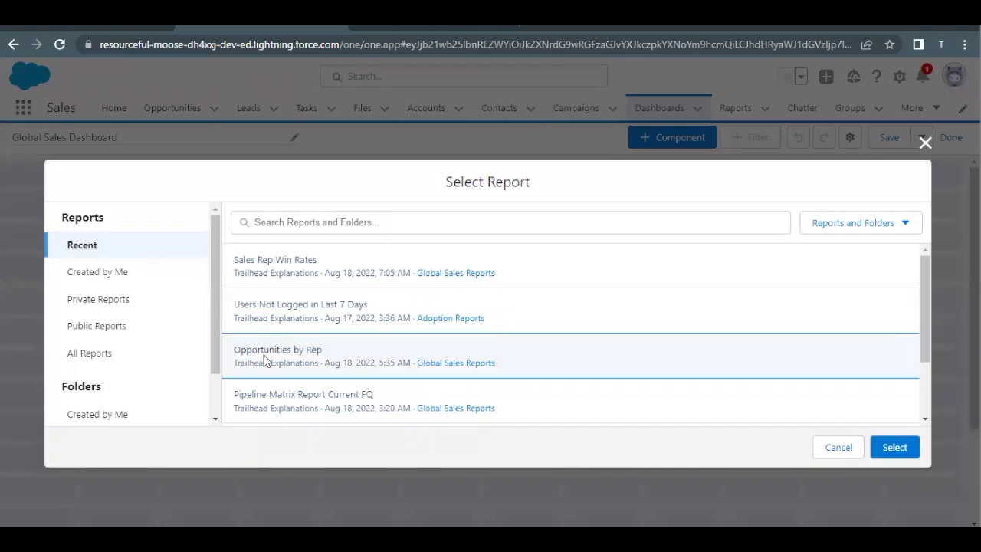
left_click(894, 447)
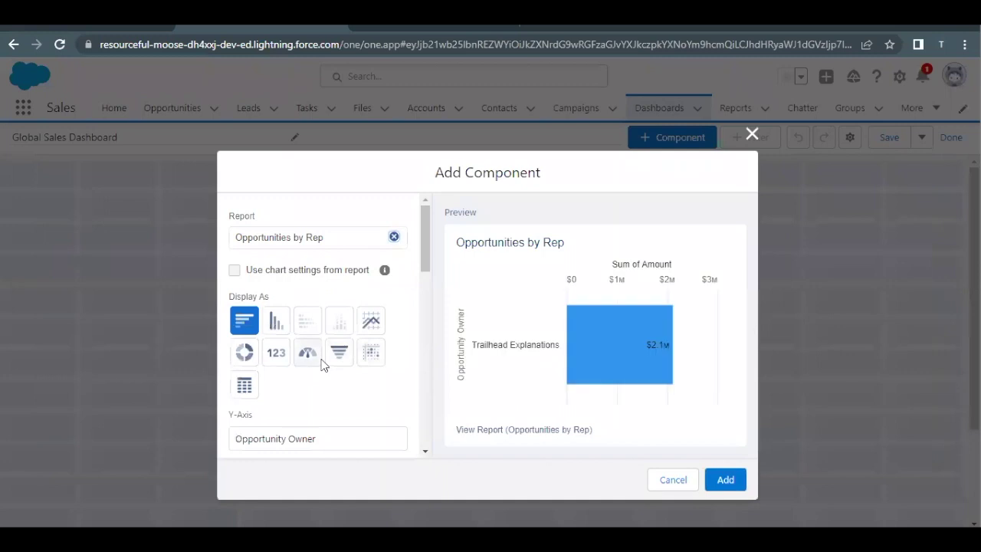
left_click(274, 324)
Check the axis requirements in Trailhead, then set the component's Y-axis to Record Count and verify that Show Values is selected.
left_click(100, 23)
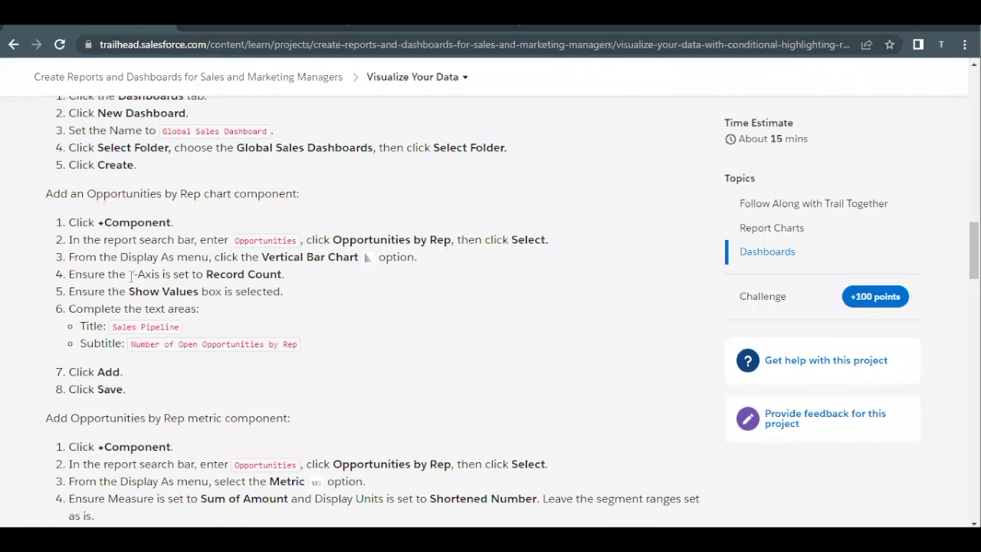
left_click_drag(132, 276, 151, 291)
left_click(232, 26)
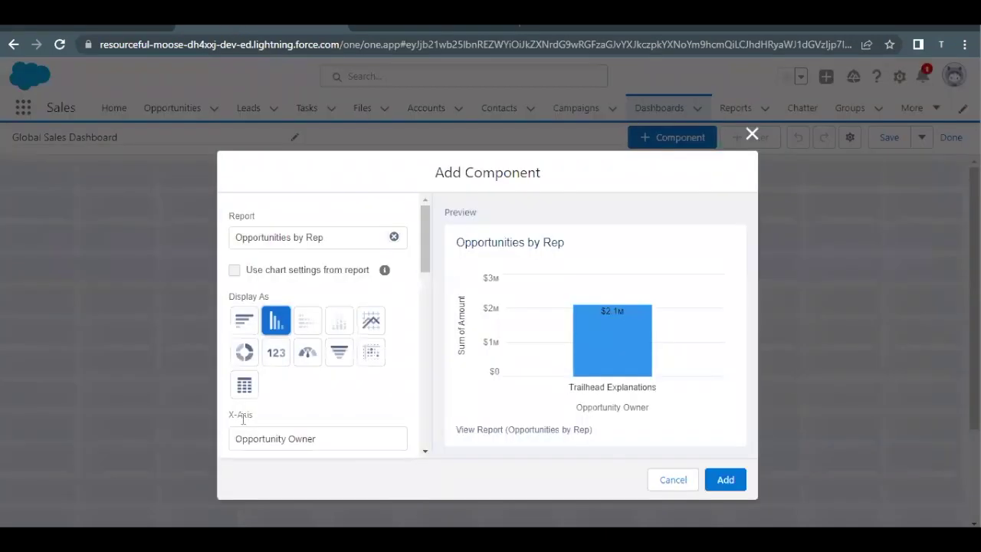
scroll(242, 418, "down", 3)
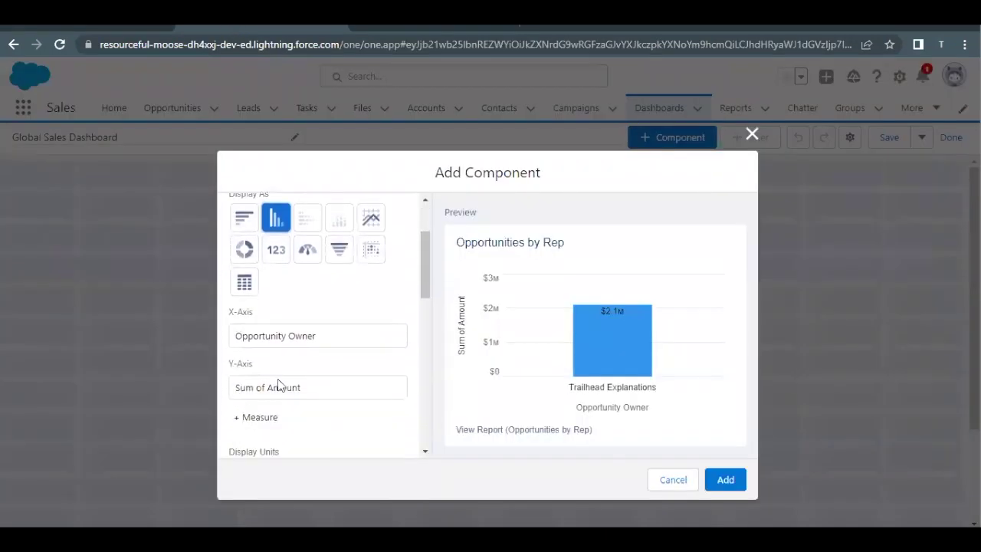
left_click(278, 385)
left_click(264, 417)
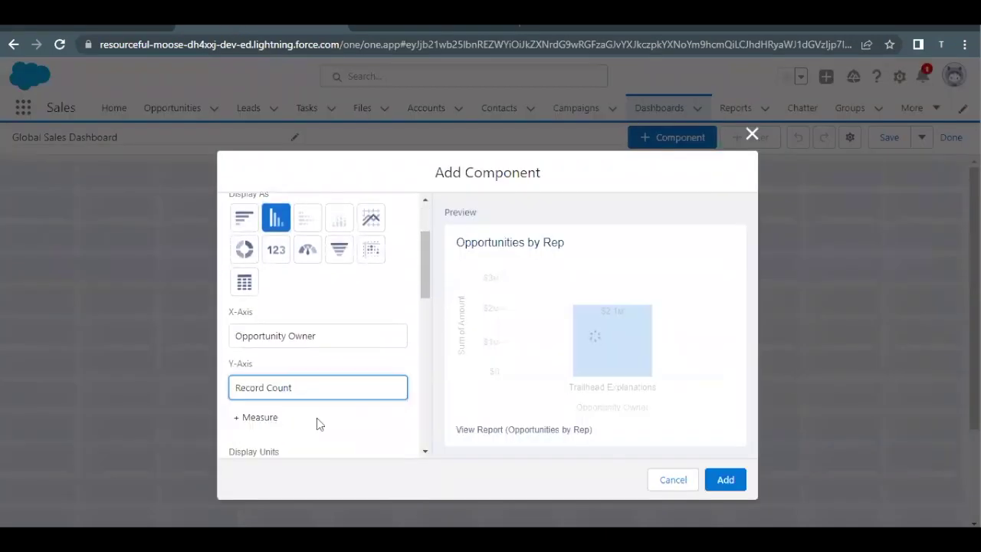
scroll(318, 421, "down", 1)
left_click_drag(320, 419, 244, 411)
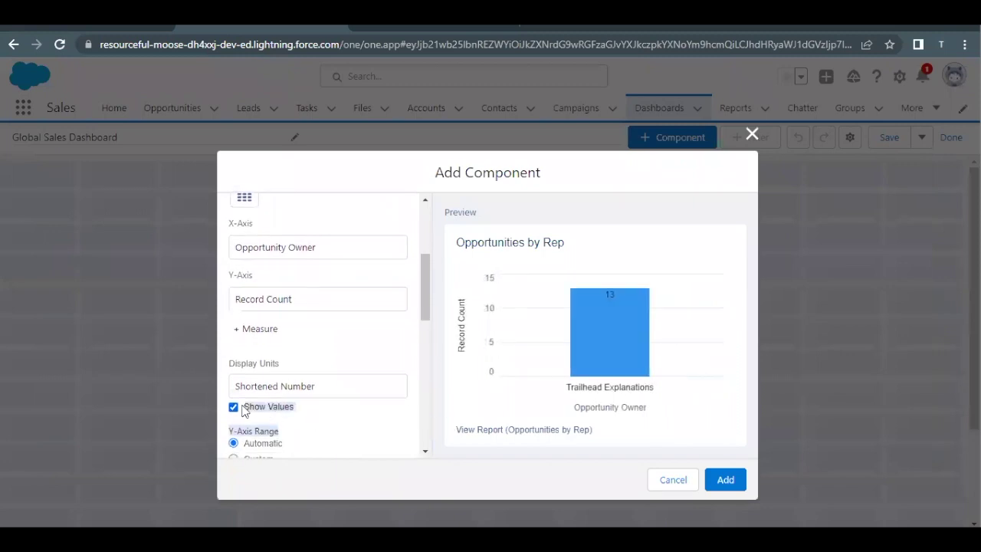
left_click(328, 418)
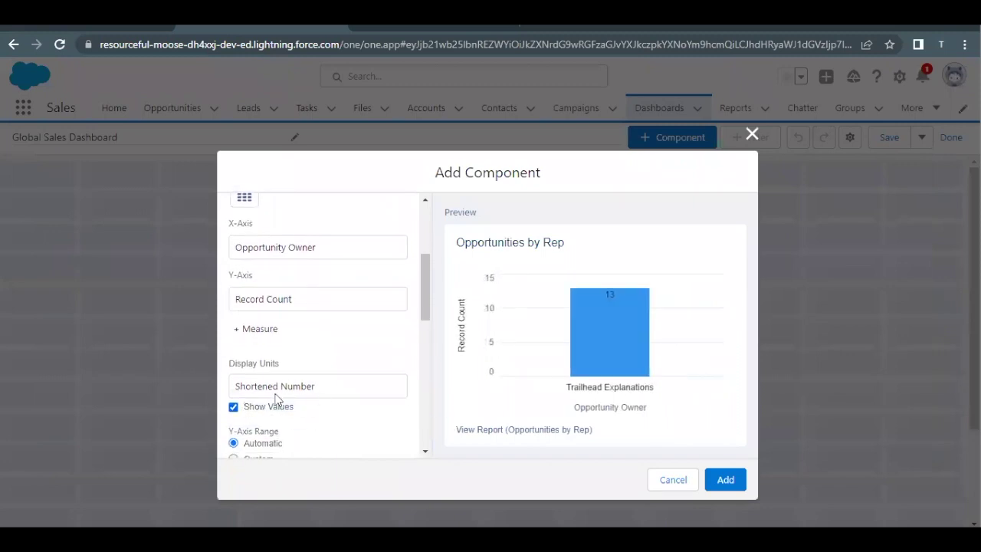
scroll(289, 374, "up", 1)
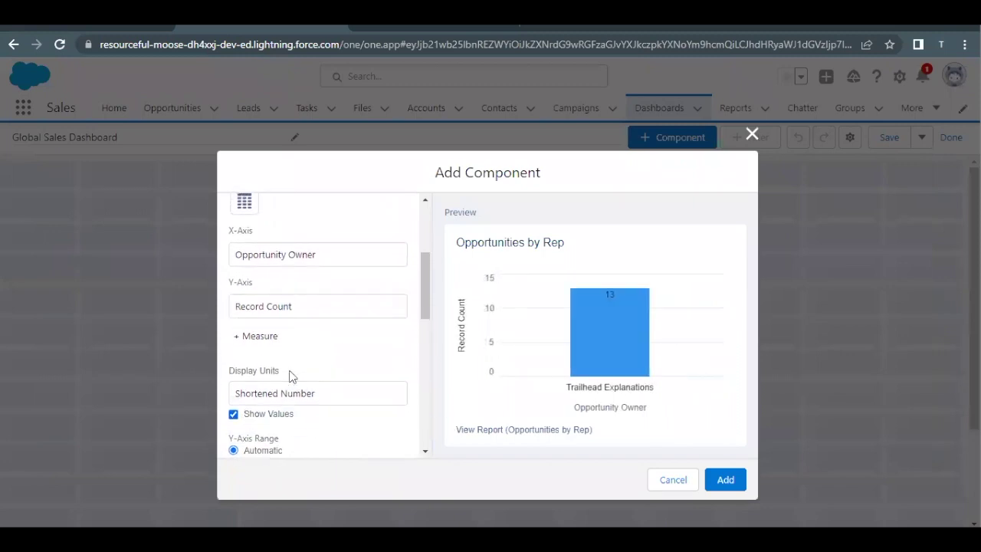
Copy the title "Sales Pipeline" from the Trailhead instructions and use it to replace the component's title.
left_click(104, 28)
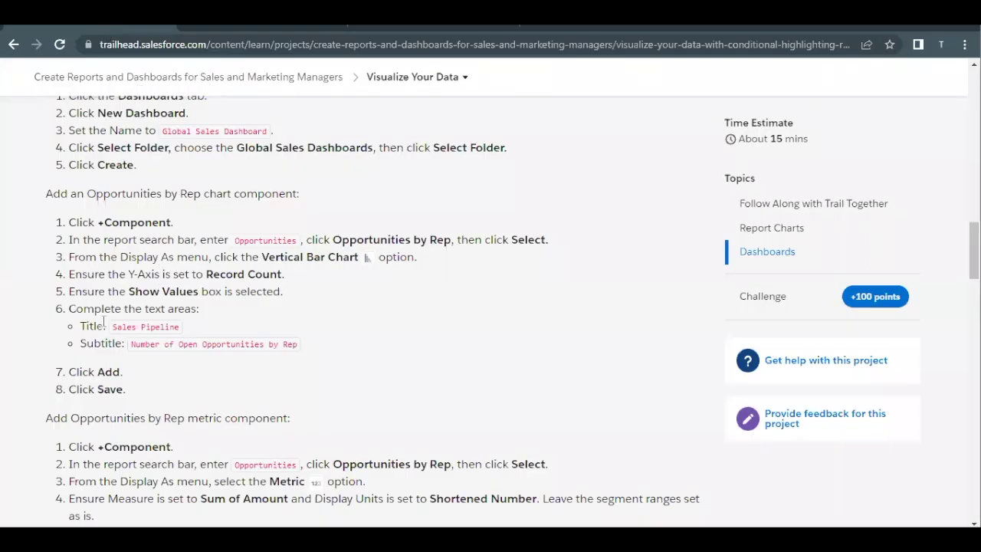
left_click_drag(114, 326, 185, 331)
key("ctrl+c")
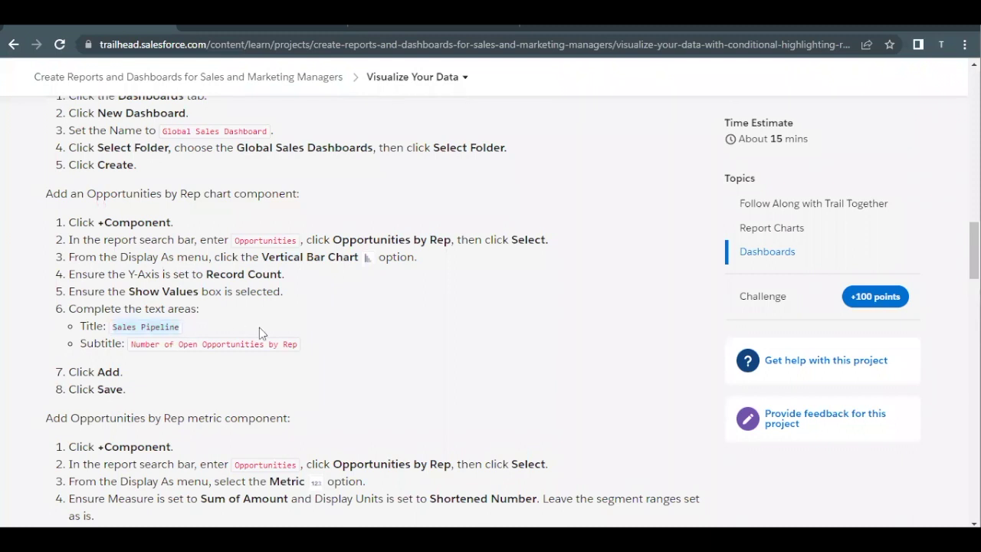
left_click(226, 30)
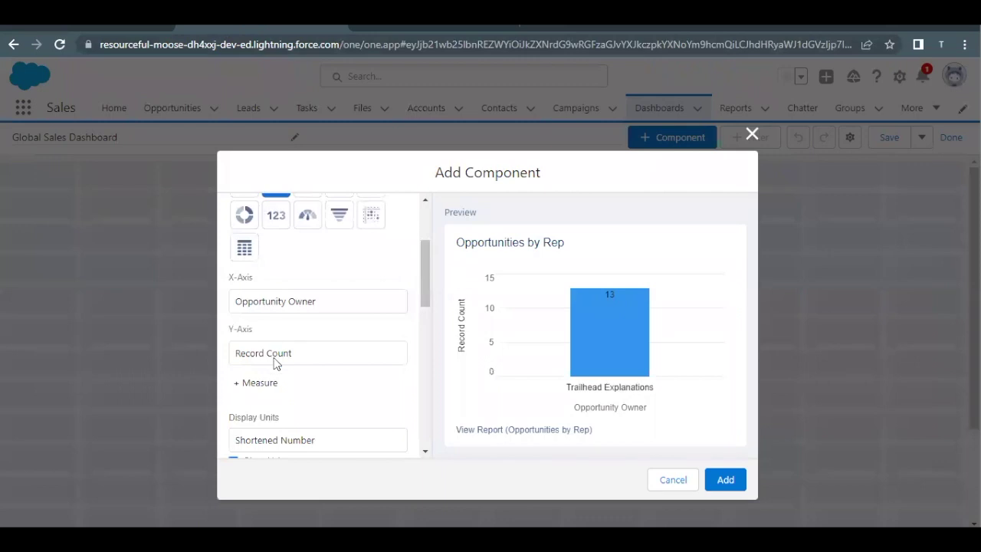
scroll(275, 361, "down", 2)
scroll(276, 361, "down", 3)
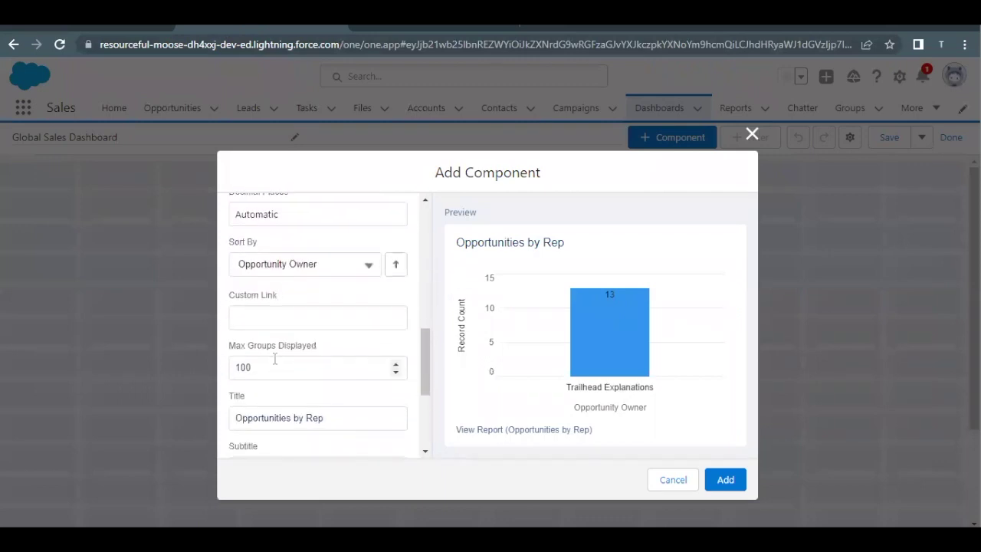
scroll(275, 358, "down", 1)
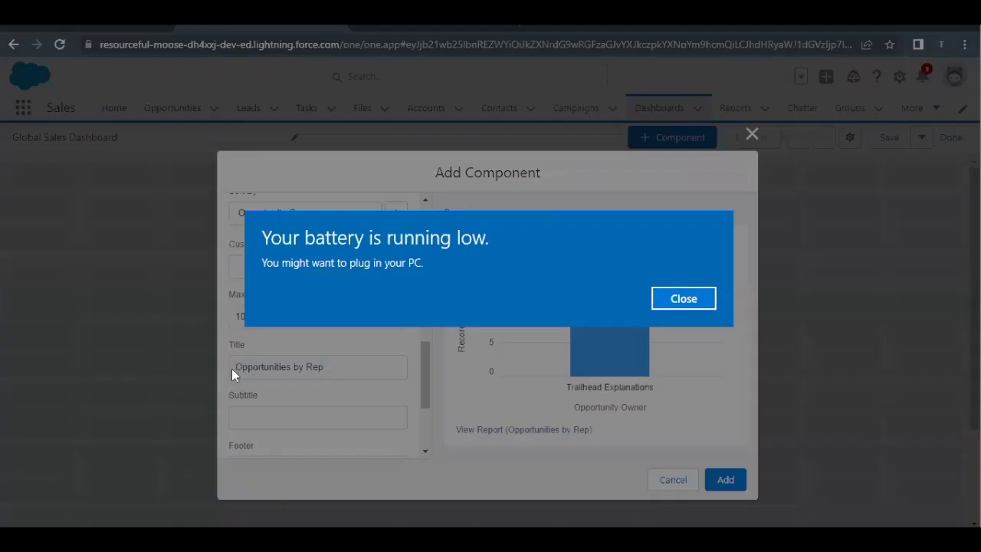
left_click(696, 300)
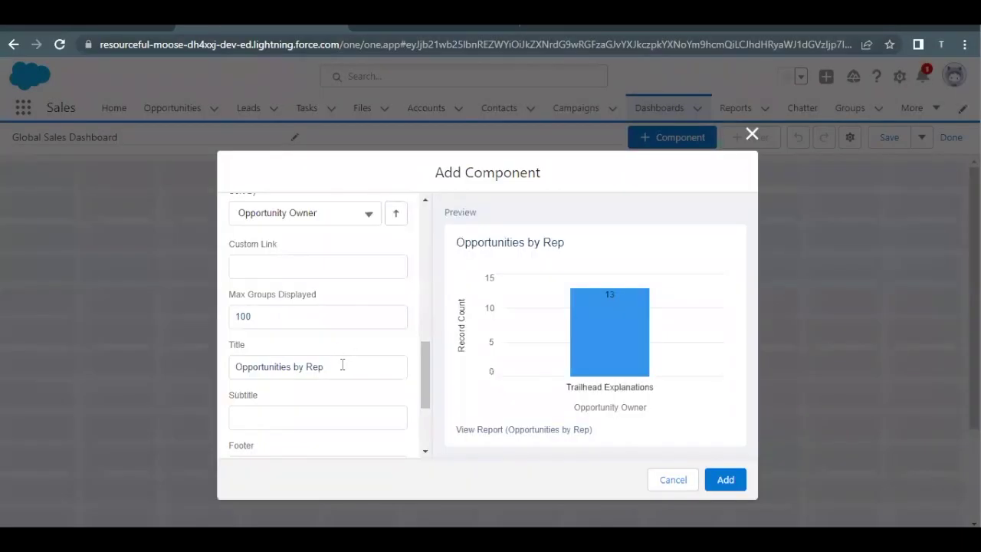
left_click_drag(342, 364, 195, 373)
key("ctrl+v")
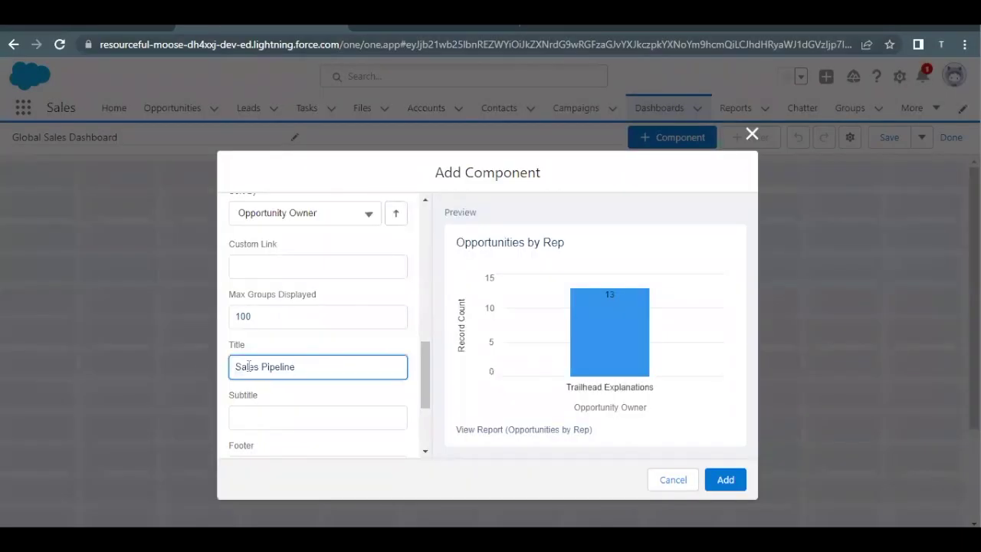
Copy "Number of Open Opportunities by Rep" from the Trailhead instructions and enter it as the component's subtitle.
left_click(65, 32)
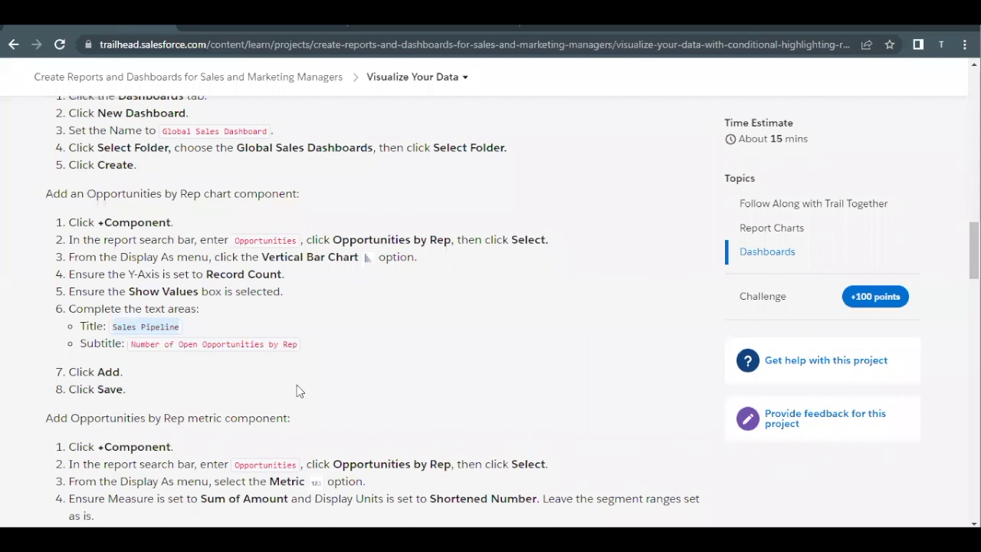
left_click_drag(301, 345, 135, 344)
key("ctrl+c")
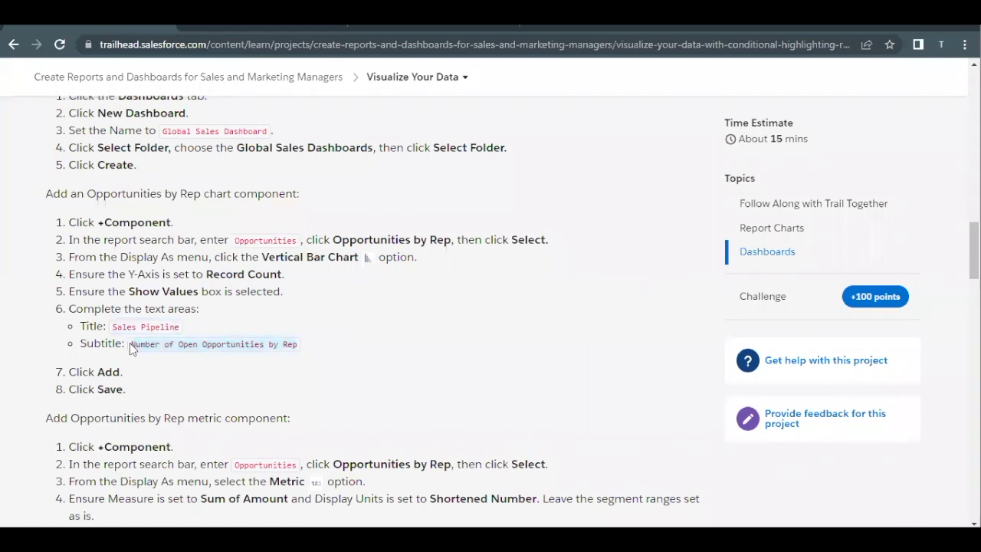
left_click(207, 33)
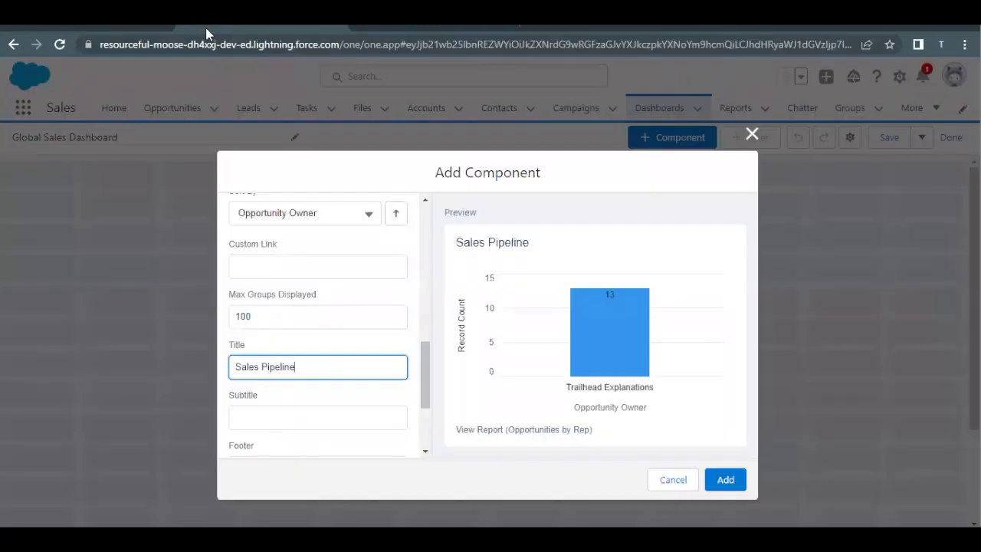
left_click(264, 417)
key("ctrl+v")
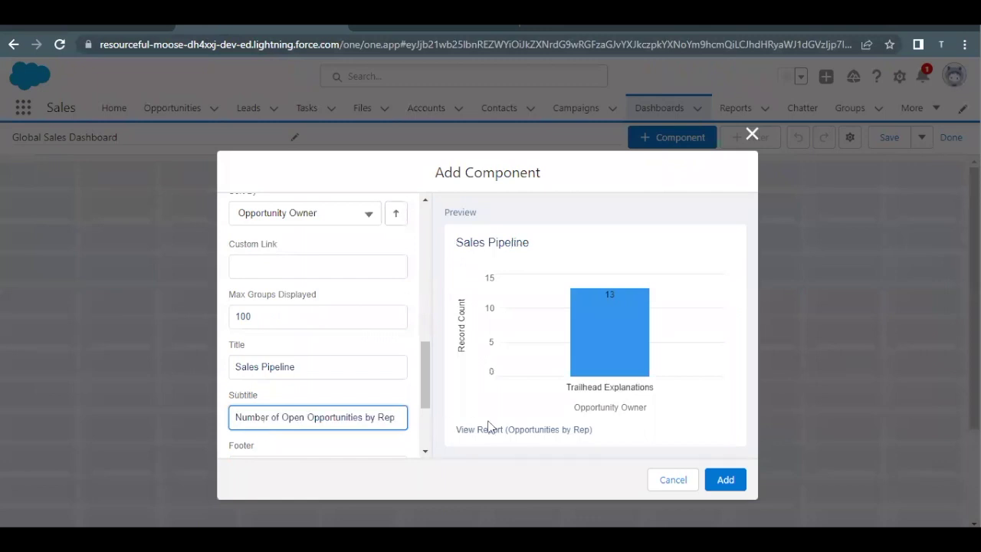
Check the final instructions in Trailhead, add the Sales Pipeline component to the dashboard, and save the dashboard.
left_click(747, 473)
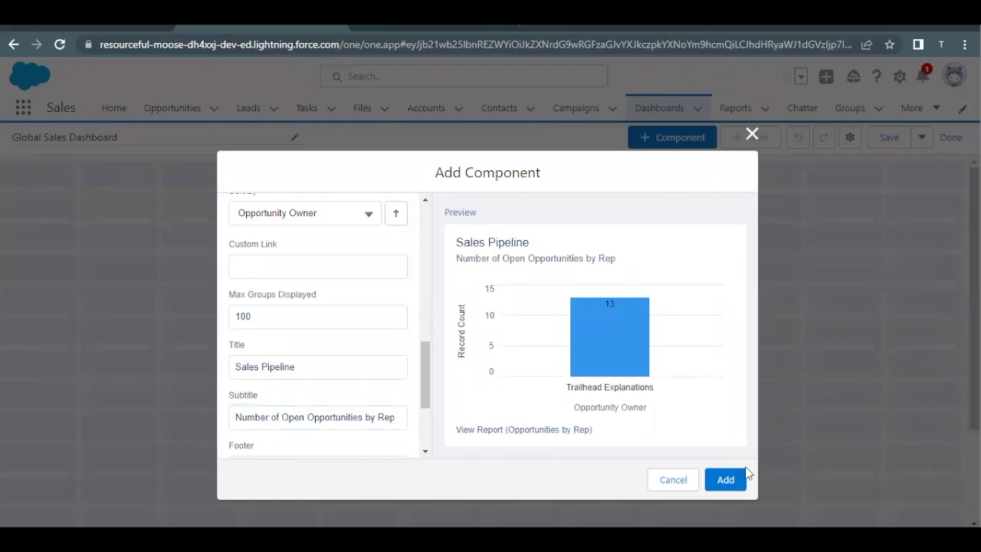
left_click(72, 28)
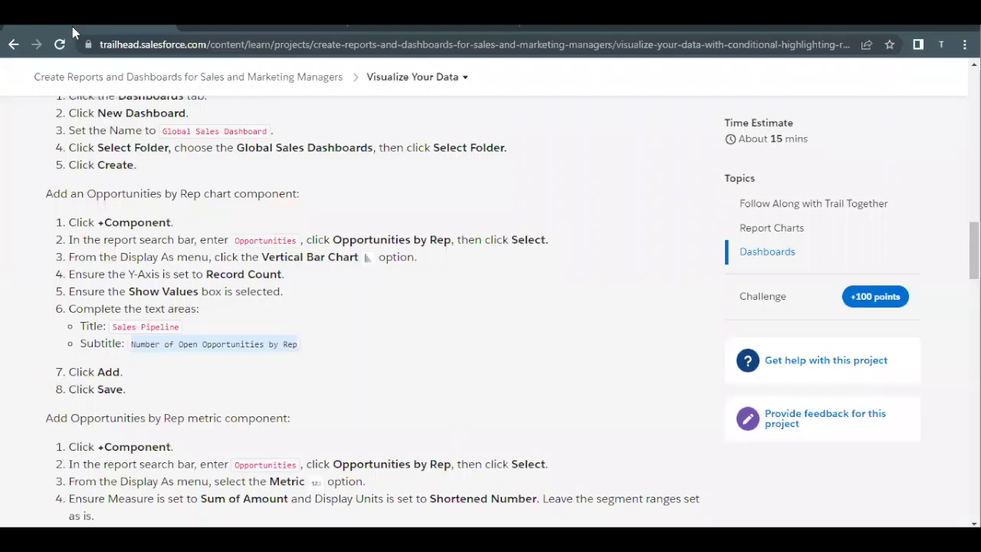
left_click(115, 377)
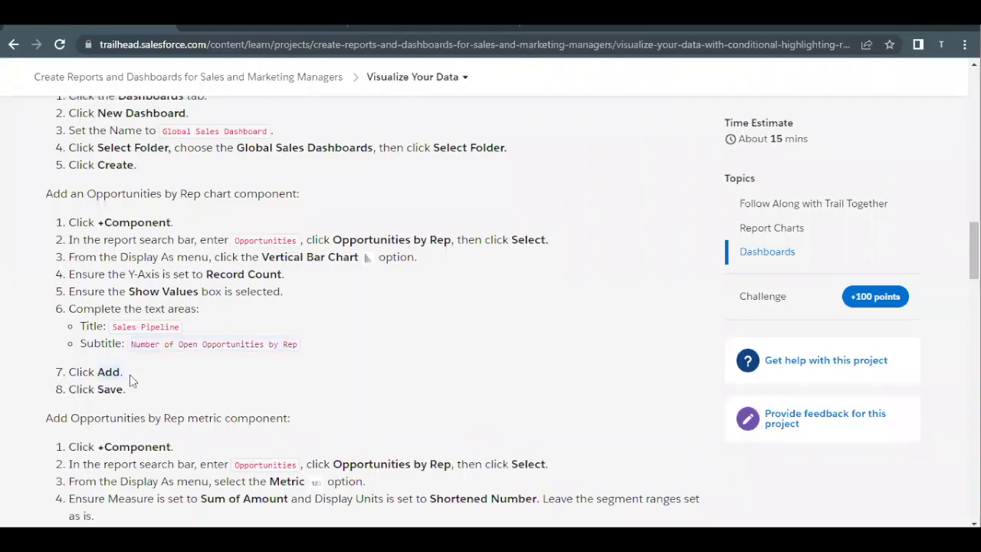
left_click(233, 29)
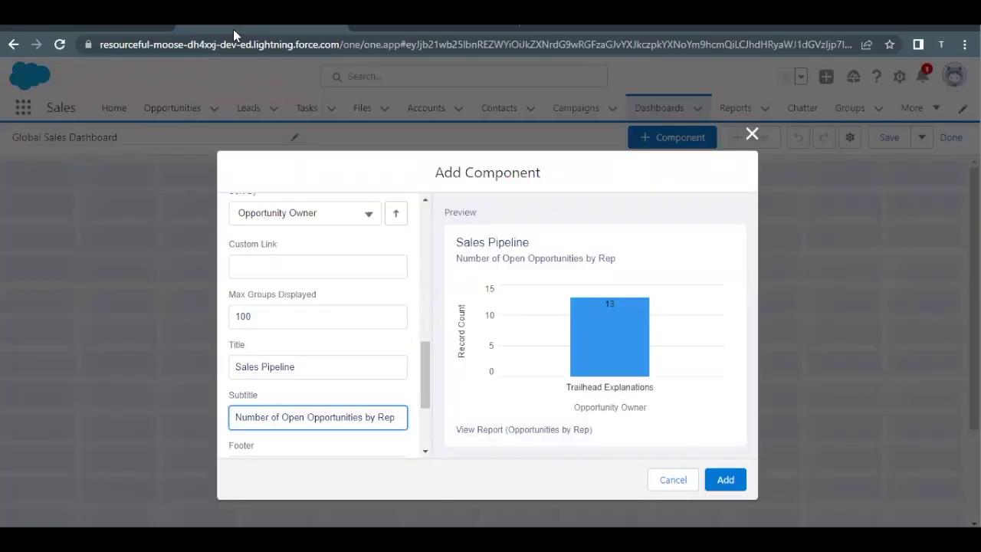
left_click(675, 468)
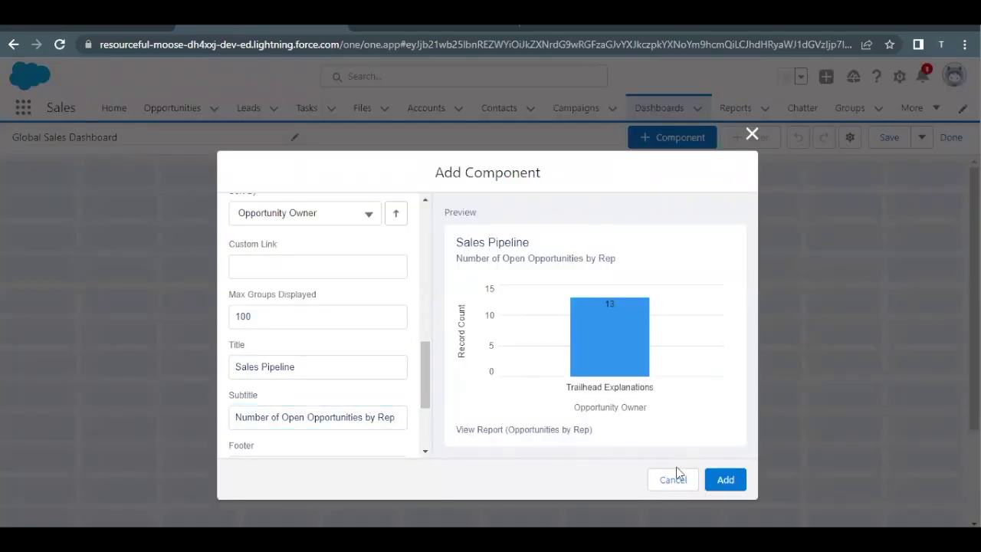
left_click(732, 489)
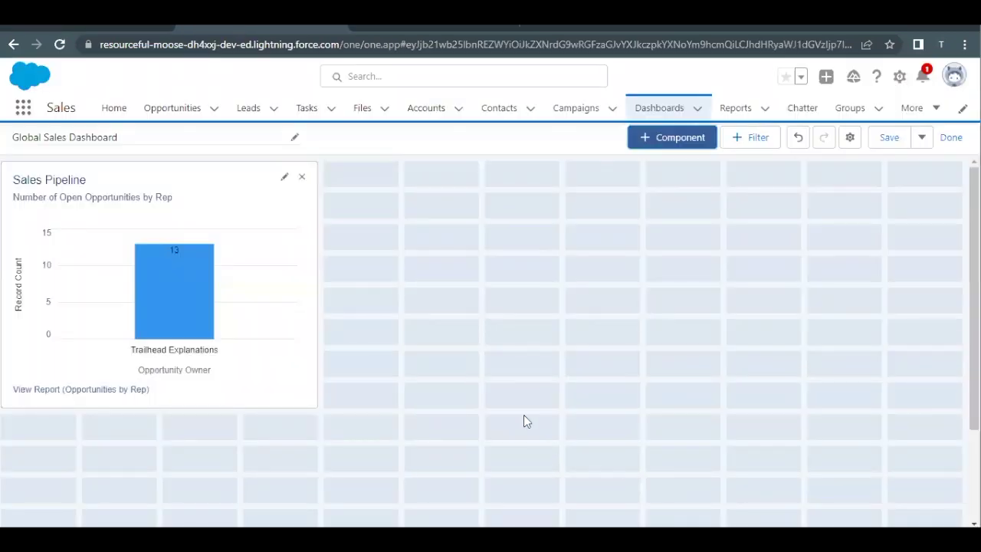
left_click(673, 217)
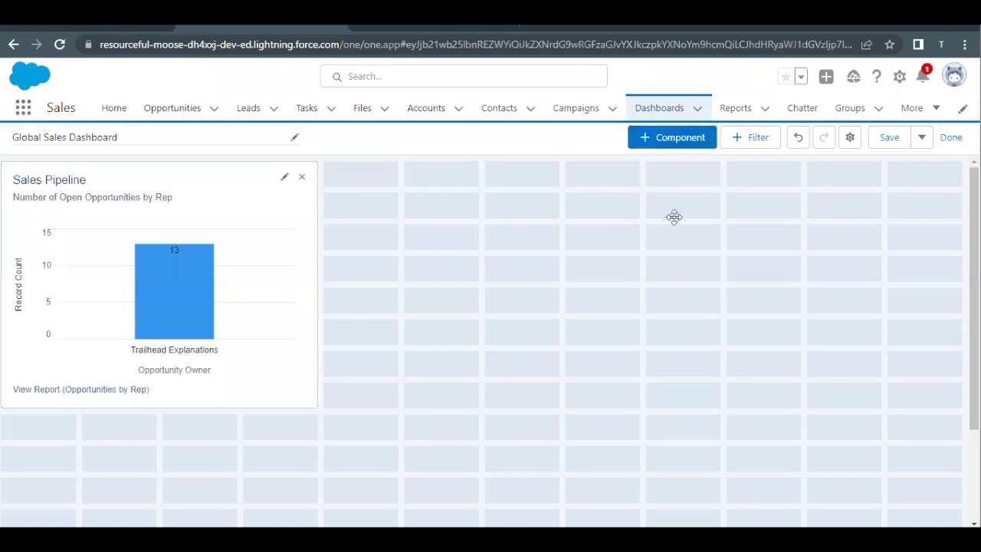
left_click(885, 142)
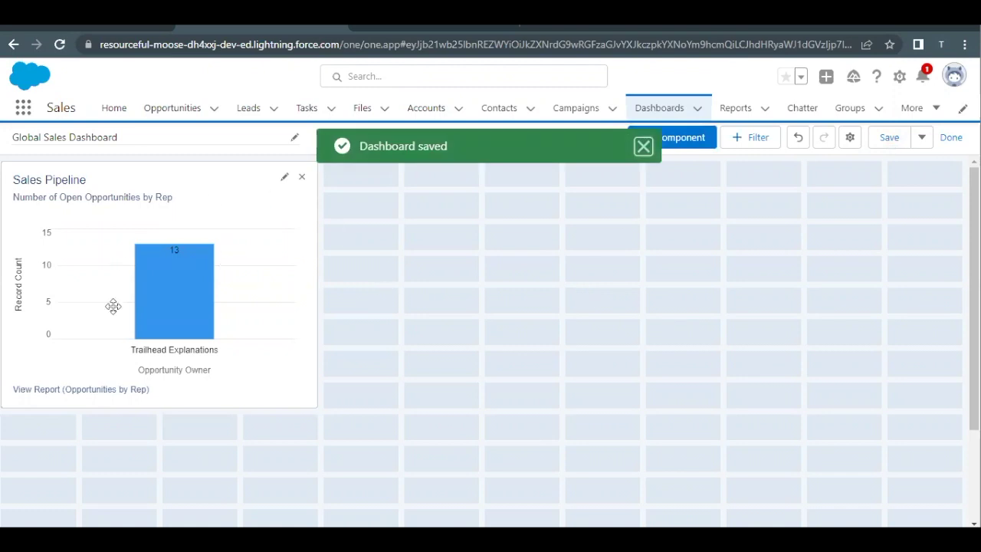
Consult the Trailhead metric component instructions, then begin a new dashboard component from the Opportunities by Rep report.
left_click(74, 24)
scroll(206, 328, "down", 2)
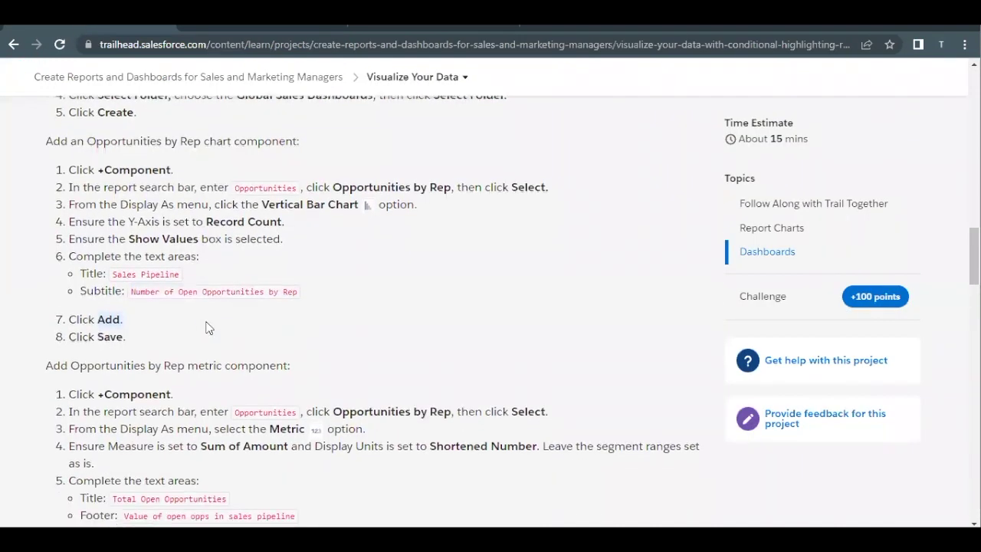
scroll(206, 327, "down", 3)
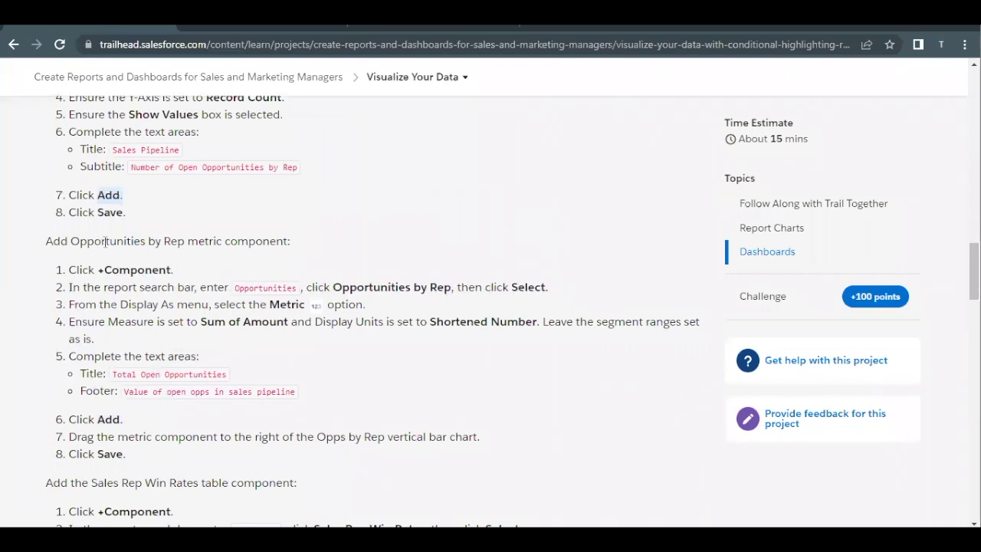
left_click_drag(70, 241, 286, 238)
left_click_drag(335, 287, 376, 287)
left_click(265, 29)
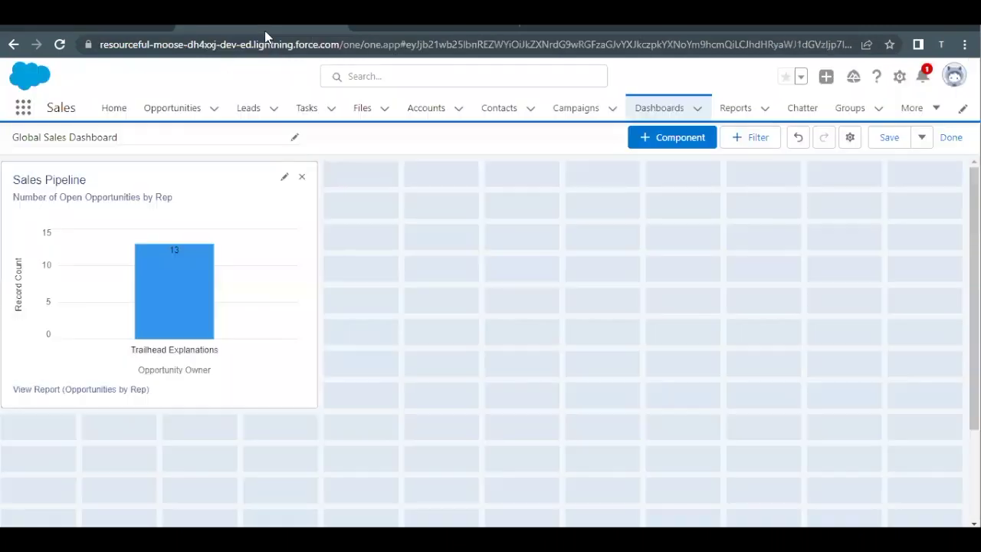
left_click(664, 142)
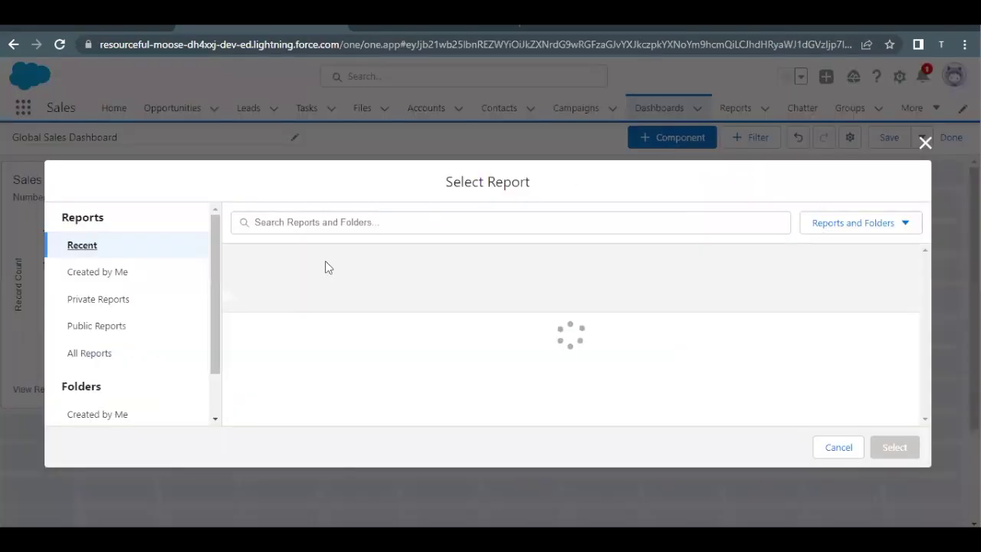
left_click(278, 351)
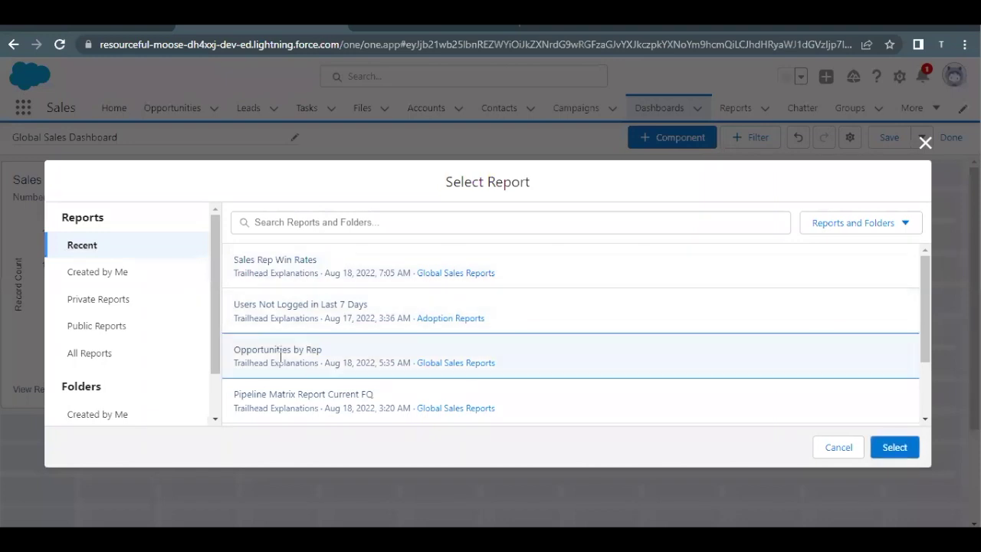
left_click(881, 447)
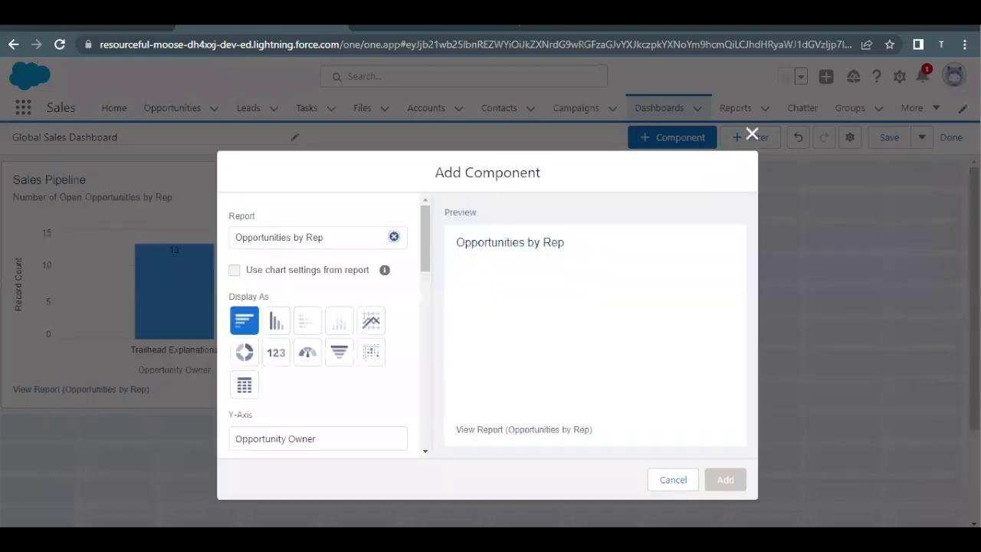
Following Trailhead, display the component as a Metric and verify Measure is Sum of Amount and Display Units is Shortened Number.
left_click(67, 31)
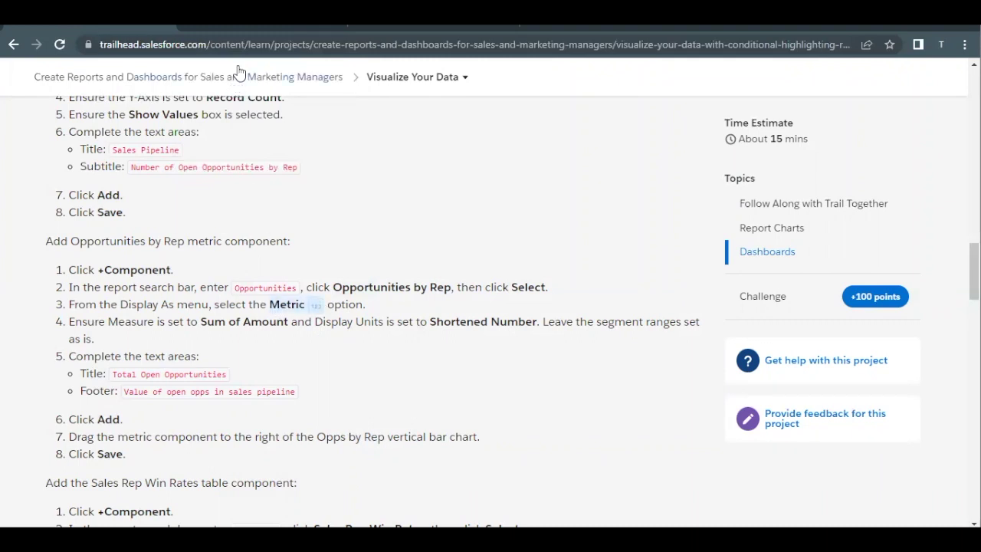
left_click(227, 35)
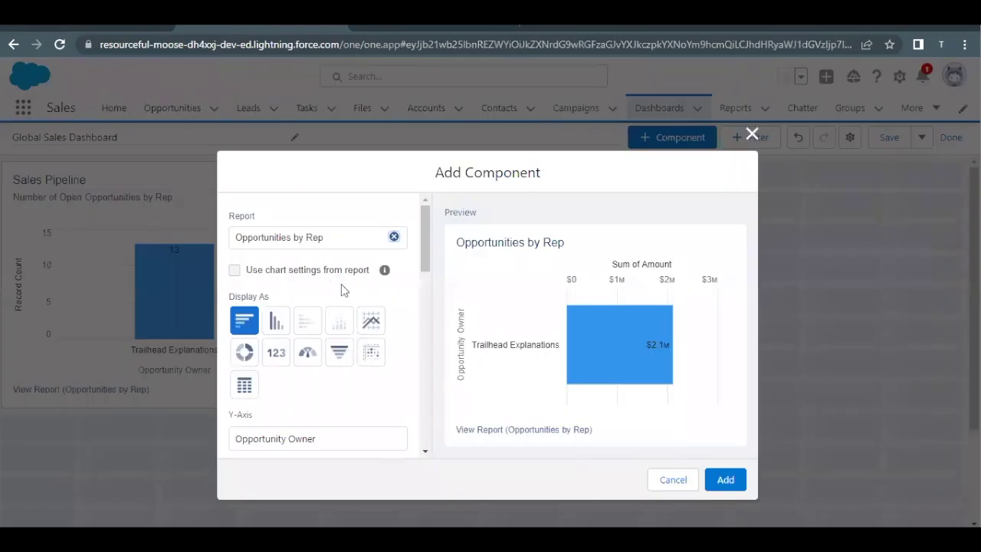
left_click(275, 350)
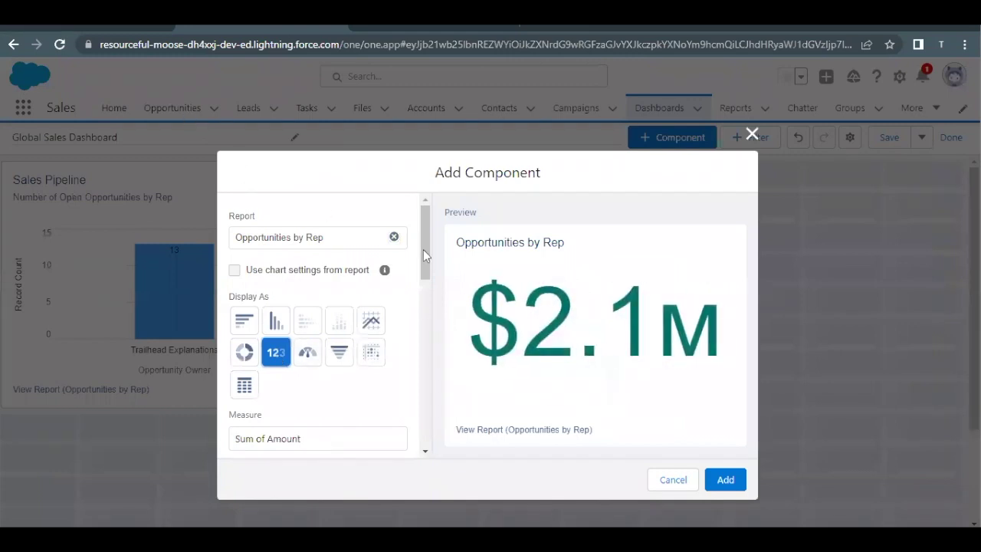
left_click(88, 31)
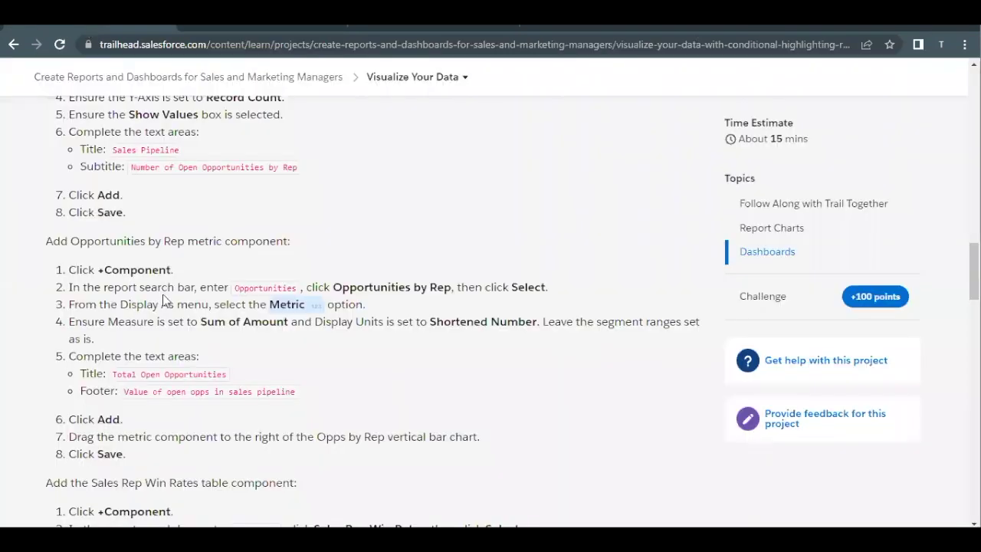
left_click_drag(129, 300, 229, 293)
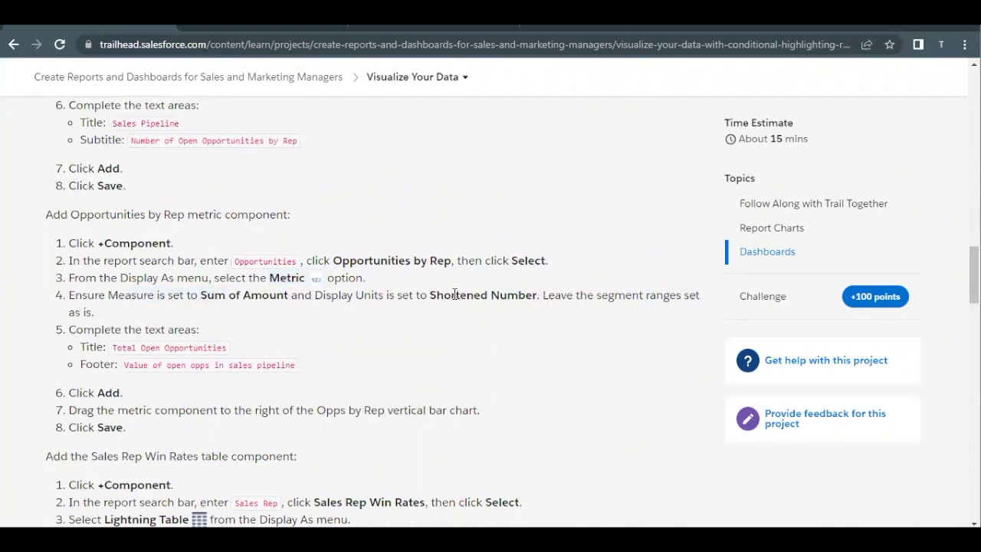
left_click(203, 30)
scroll(283, 328, "down", 3)
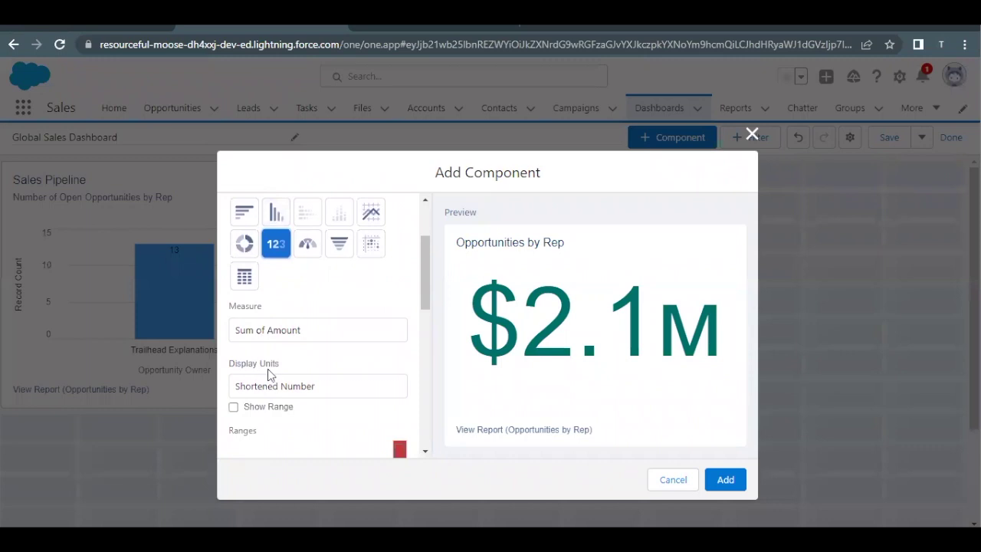
Copy the title "Total Open Opportunities" from the Trailhead instructions and use it to replace the metric component's title.
left_click(101, 31)
scroll(449, 315, "down", 1)
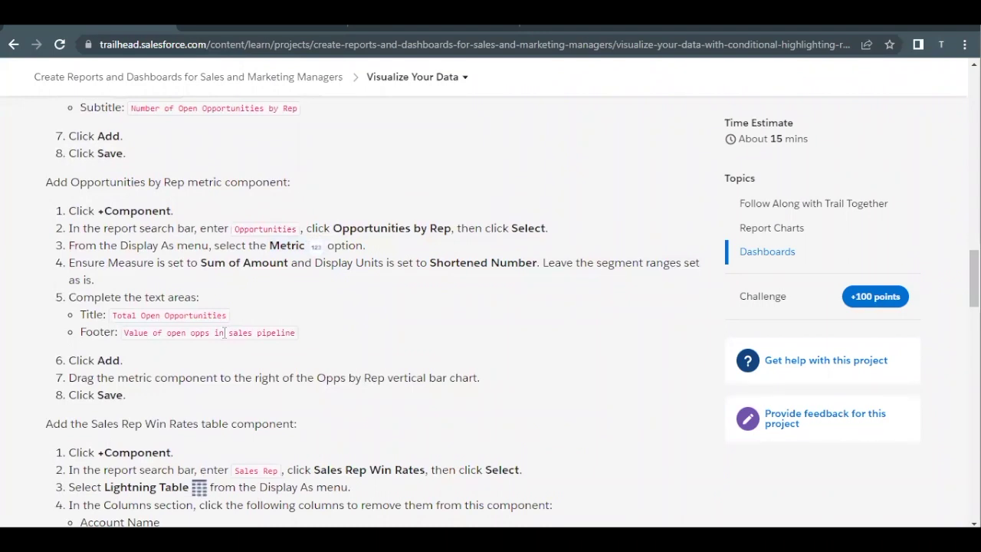
scroll(127, 313, "down", 1)
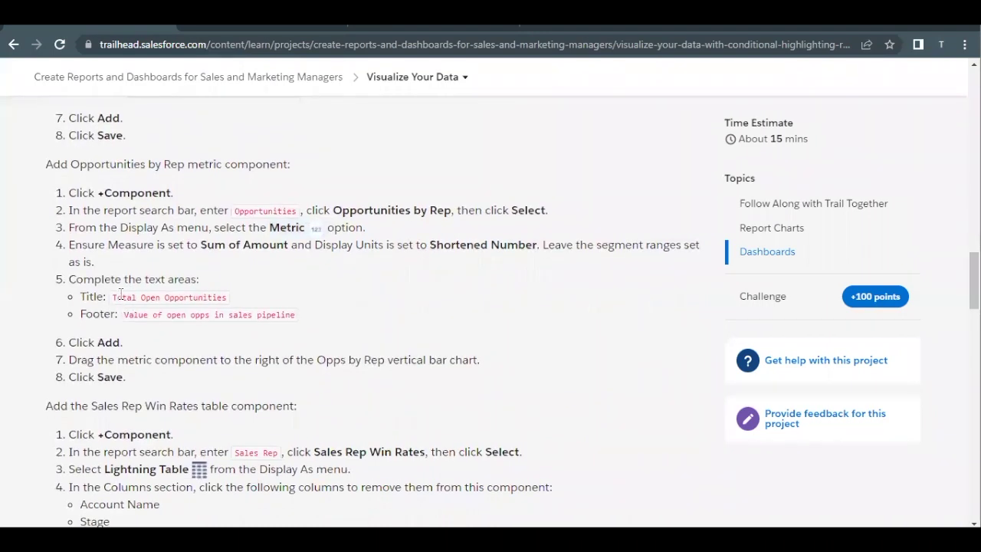
left_click_drag(109, 302, 232, 300)
key("ctrl+c")
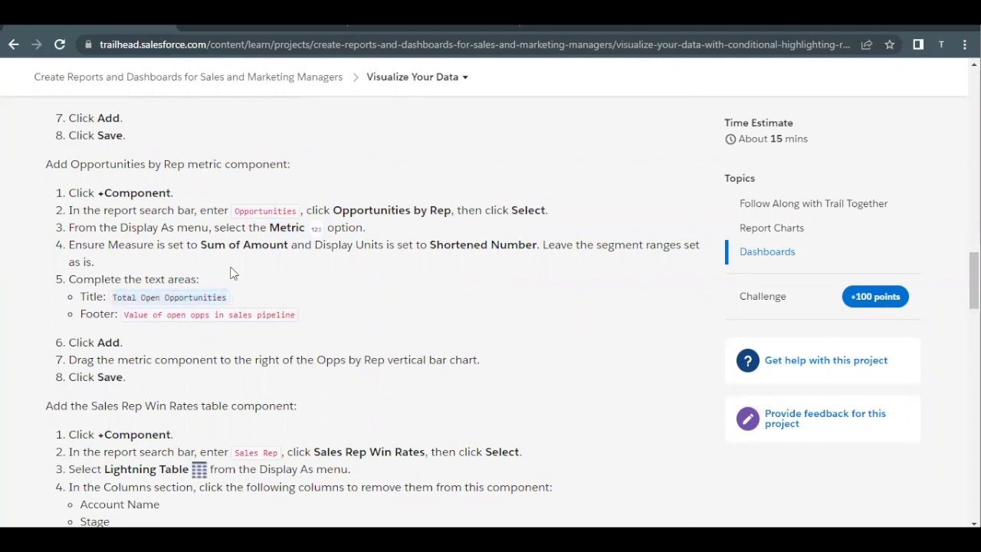
left_click(220, 31)
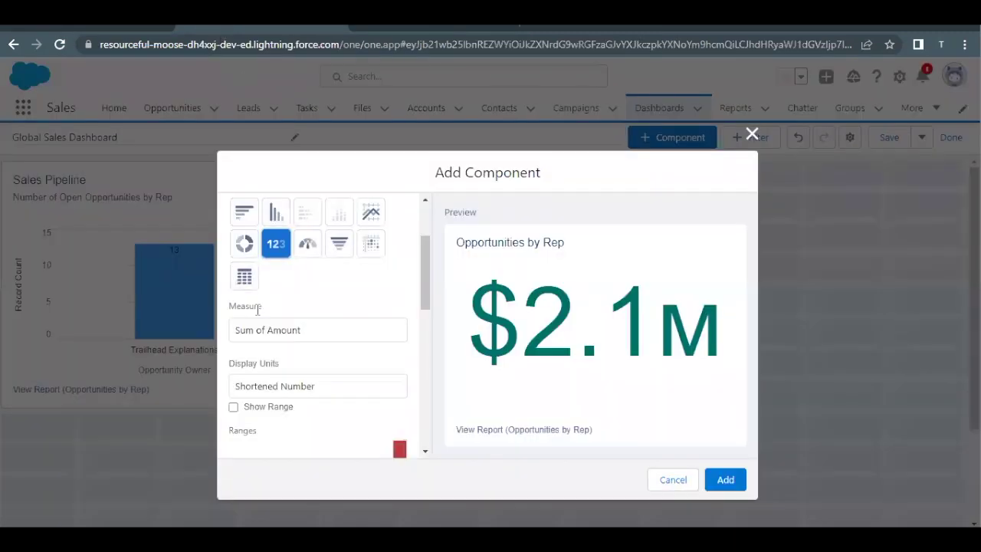
scroll(256, 310, "down", 1)
scroll(257, 310, "down", 5)
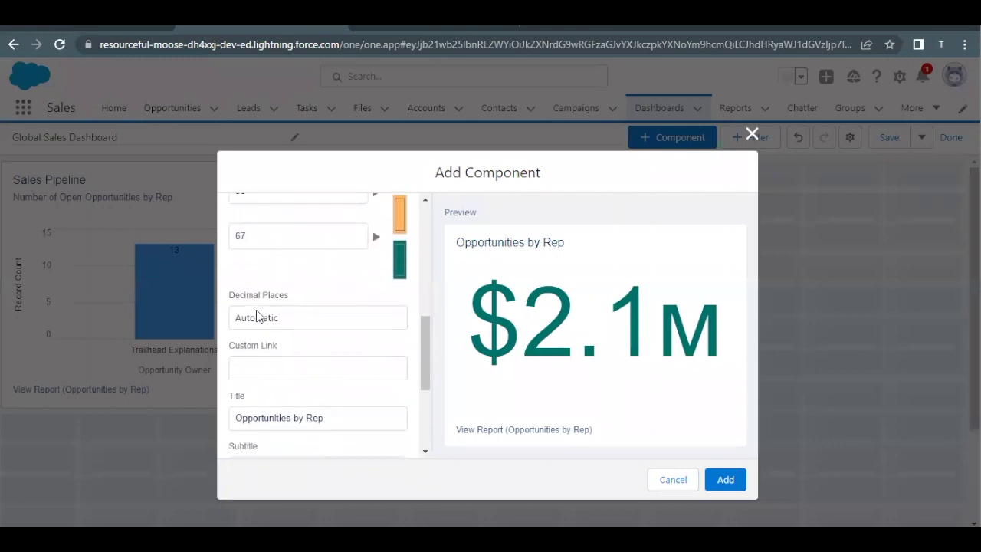
left_click_drag(333, 312, 203, 328)
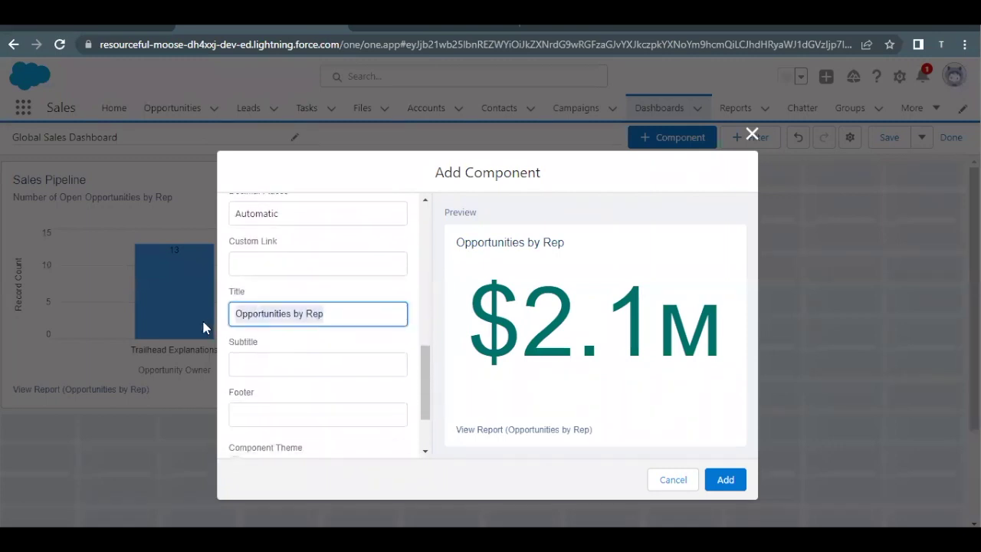
key("ctrl+v")
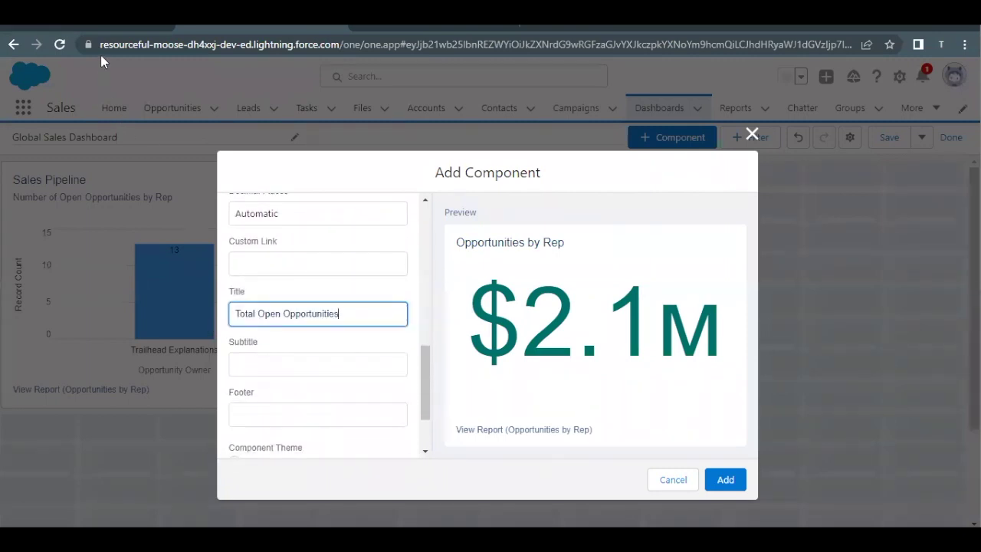
Copy "Value of open opps in sales pipeline" from Trailhead into the metric component's footer, and add the component to the dashboard.
left_click(101, 26)
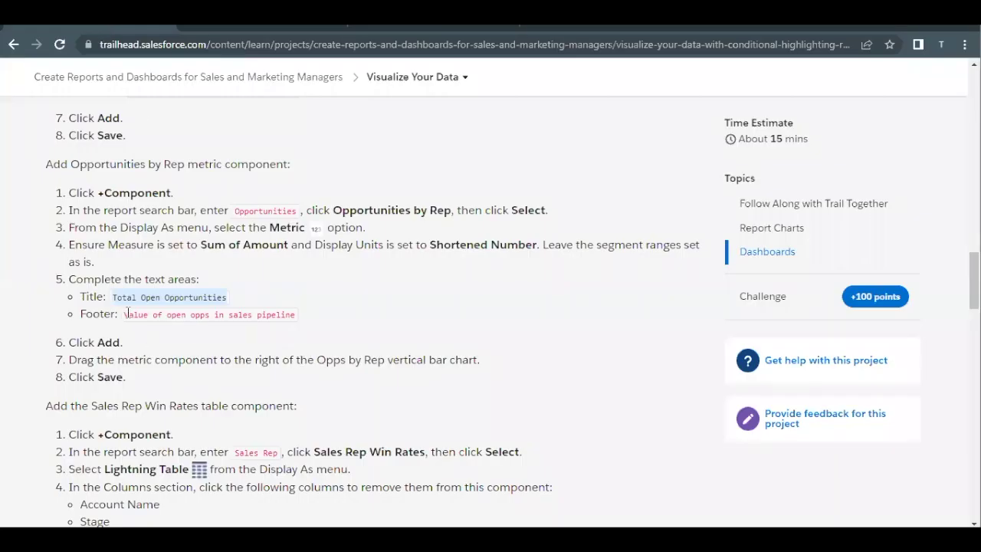
left_click_drag(125, 314, 297, 320)
key("ctrl+c")
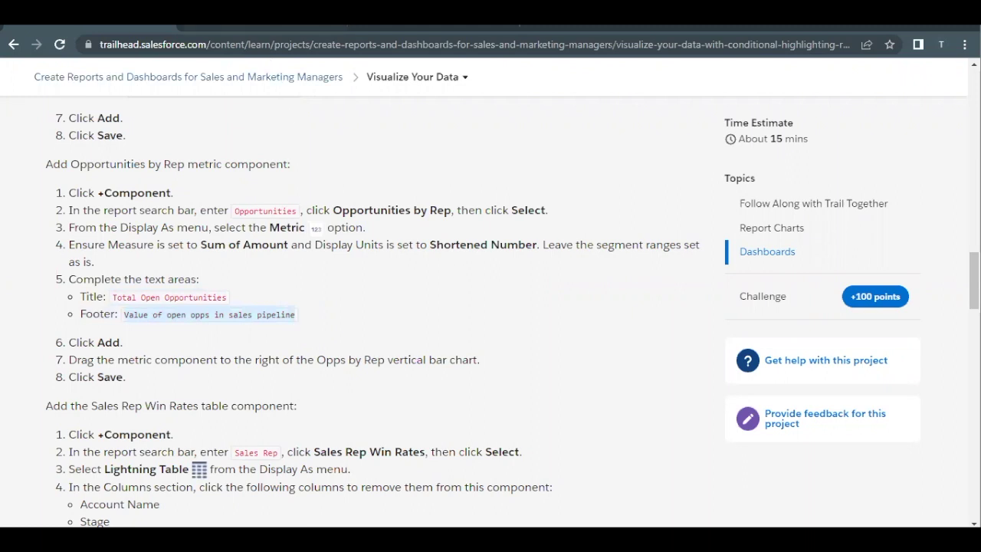
left_click(209, 31)
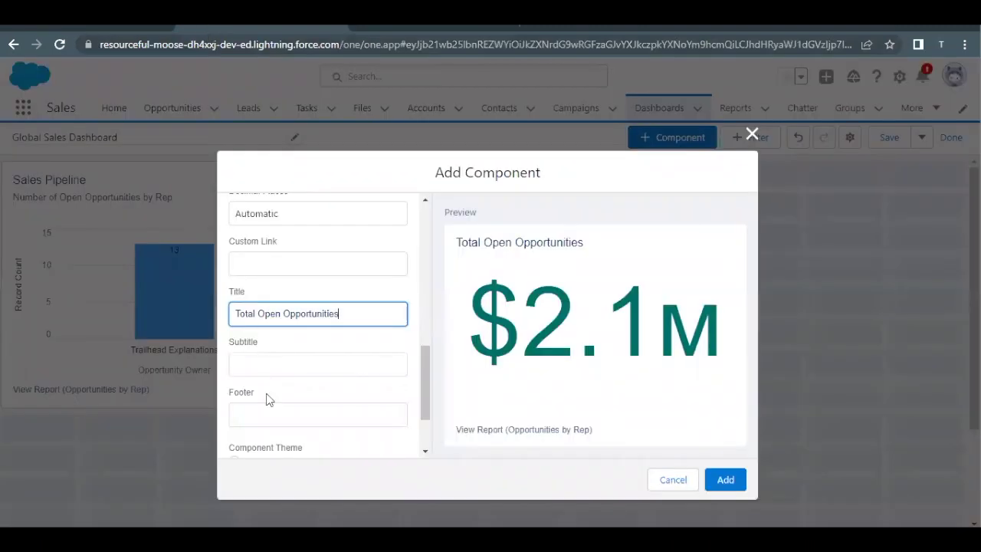
left_click(267, 410)
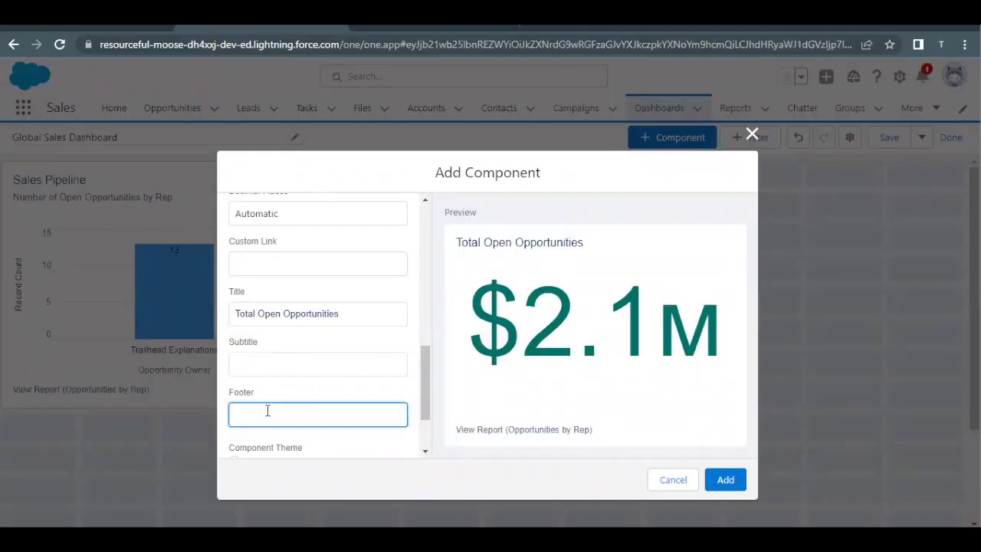
key("ctrl+v")
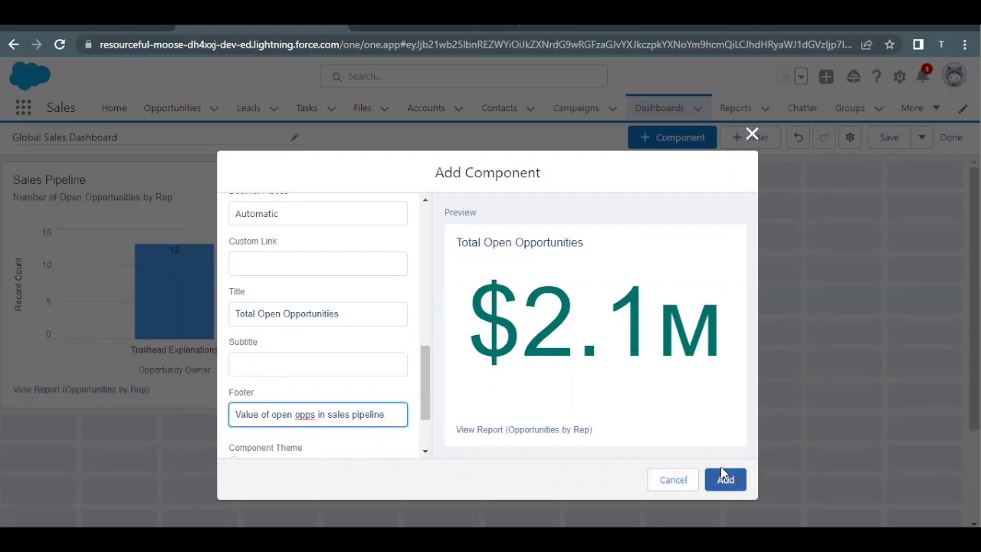
left_click(724, 476)
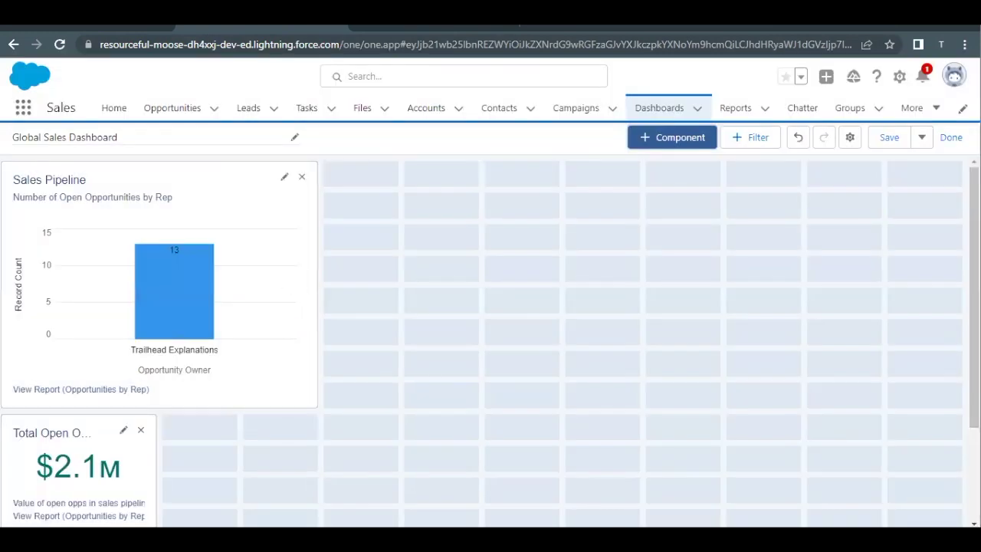
Following Trailhead, move the Total Open Opportunities metric to the right of the Sales Pipeline chart and save the dashboard.
left_click(66, 28)
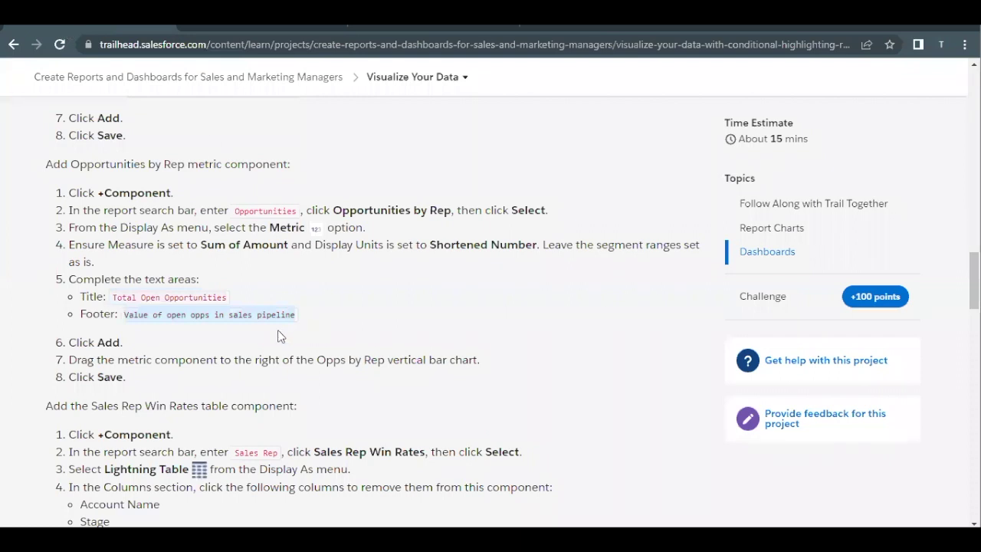
scroll(278, 336, "down", 1)
scroll(279, 335, "down", 1)
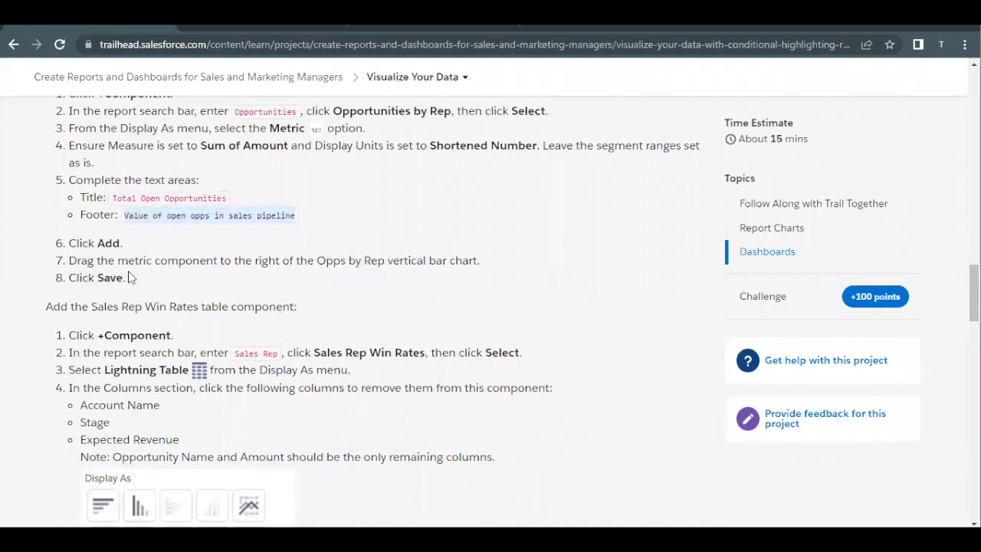
left_click_drag(116, 264, 295, 263)
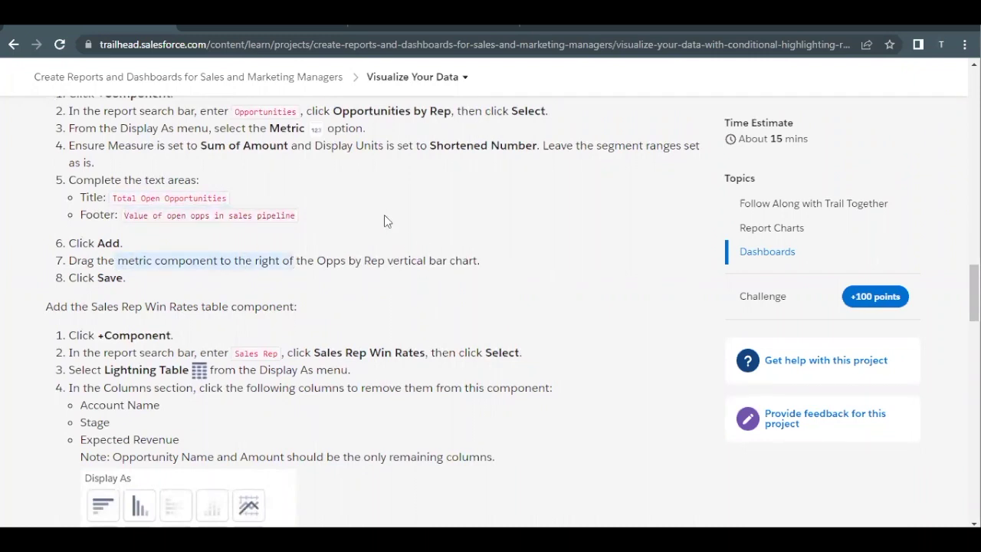
left_click(221, 30)
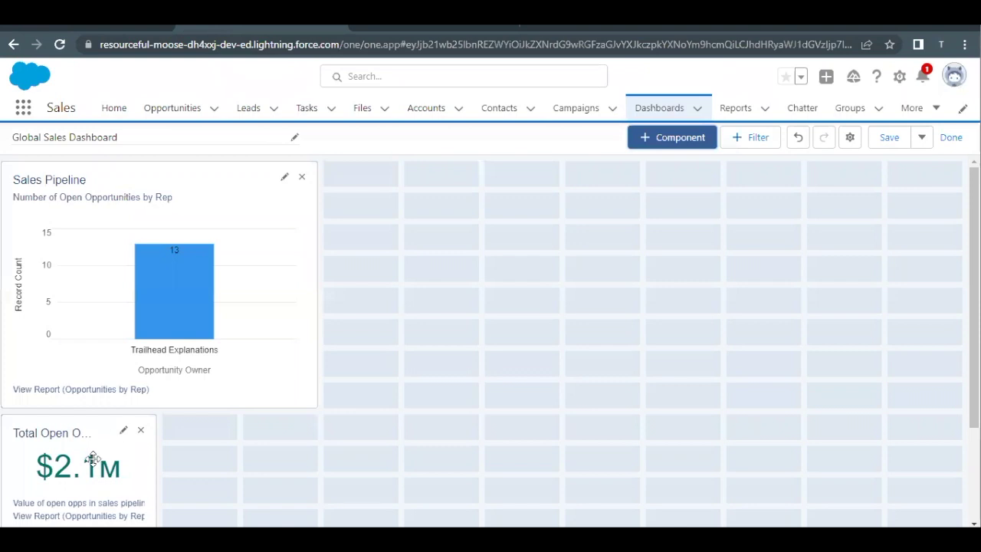
left_click_drag(100, 458, 364, 257)
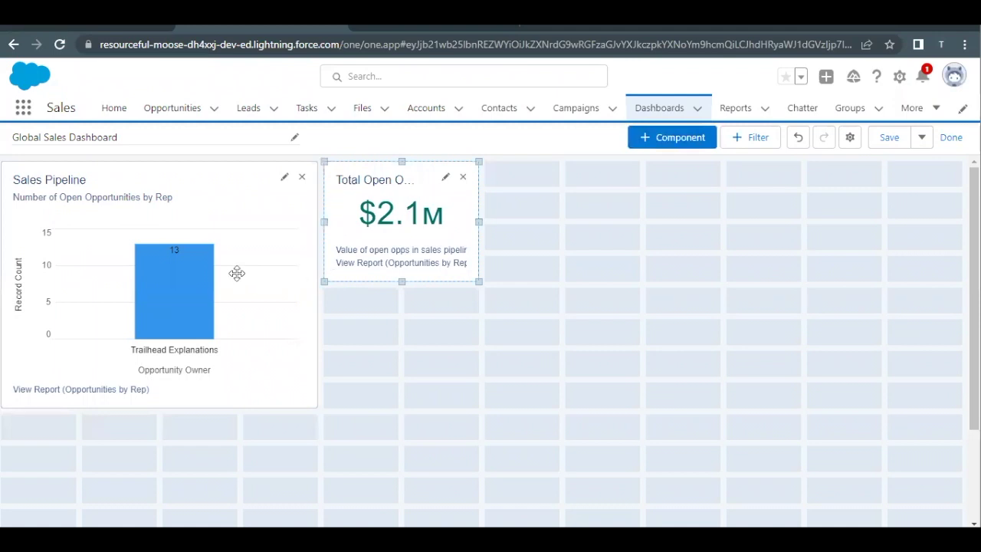
left_click(889, 138)
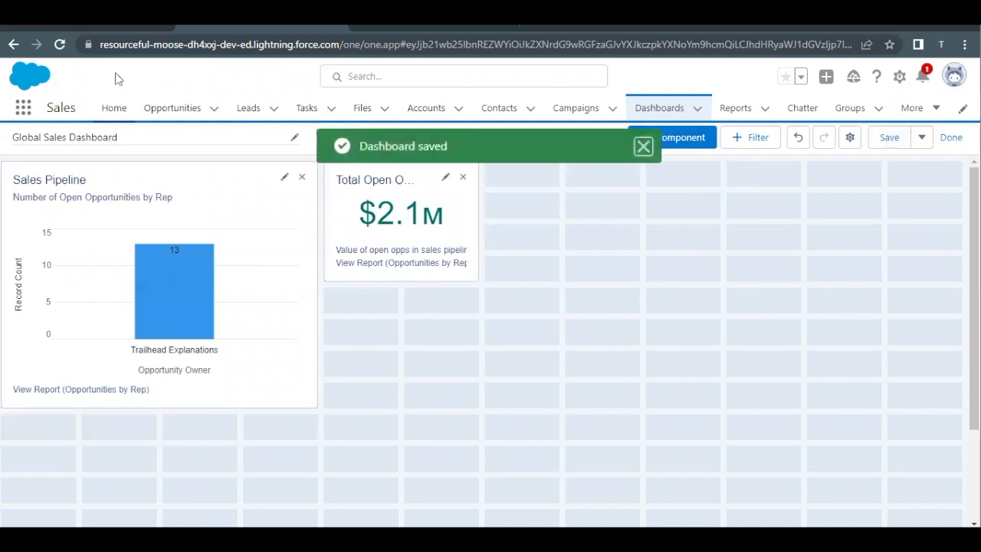
Following Trailhead, begin a new dashboard component from the Sales Rep Win Rates report and display it as a Lightning Table.
left_click(128, 30)
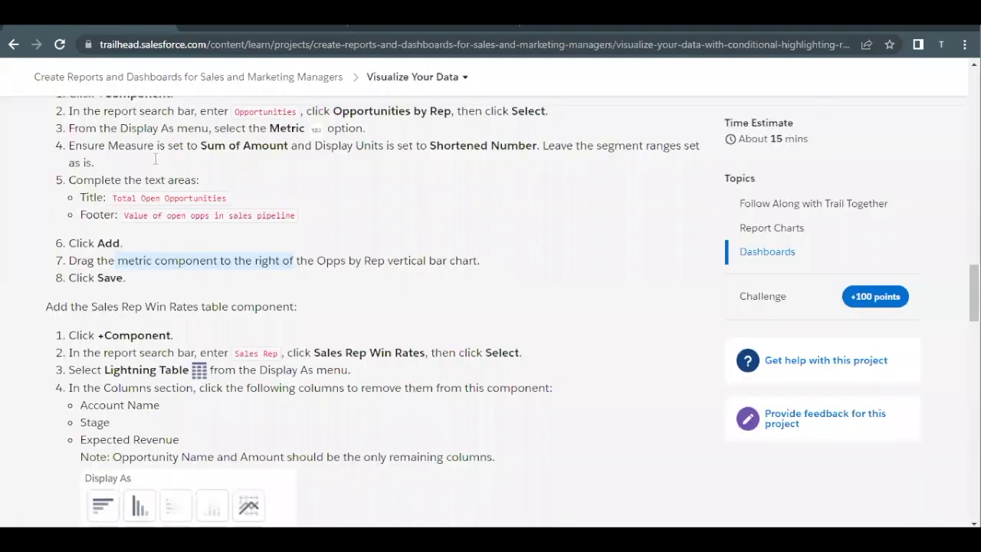
scroll(94, 207, "down", 1)
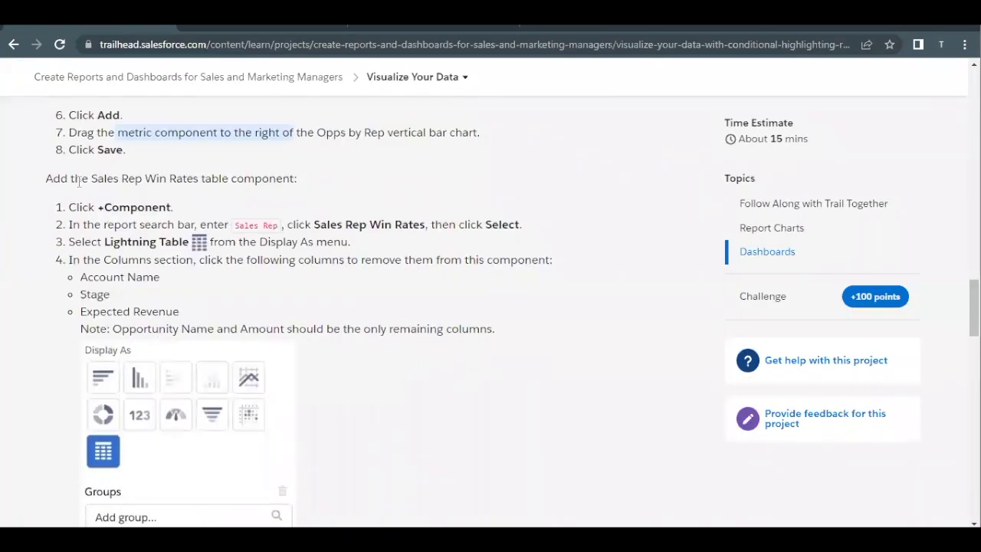
left_click_drag(91, 177, 208, 181)
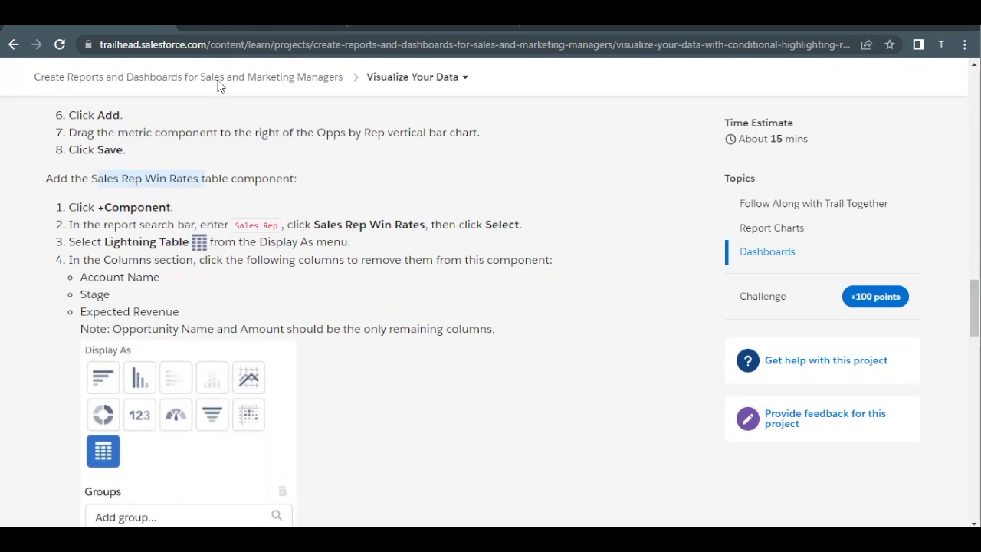
left_click(222, 26)
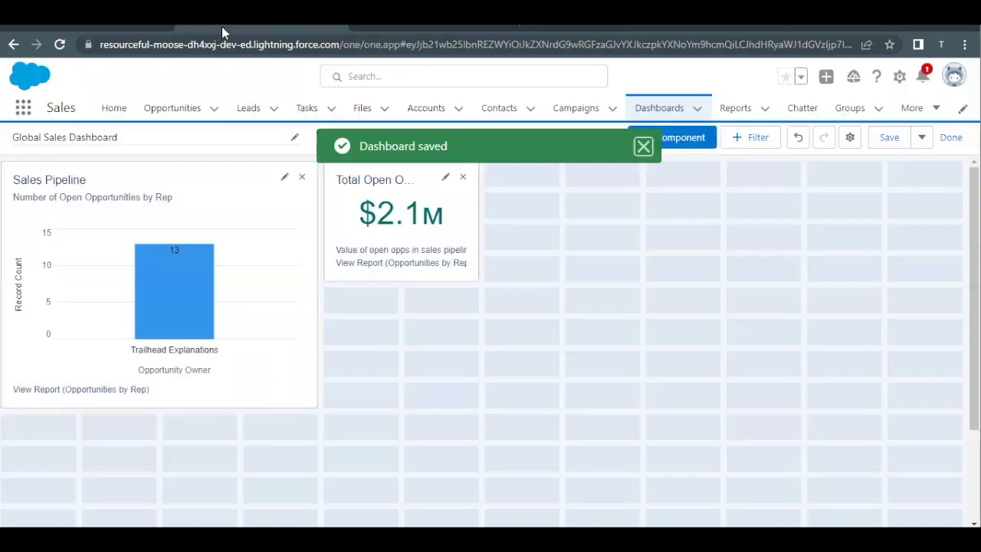
left_click(676, 135)
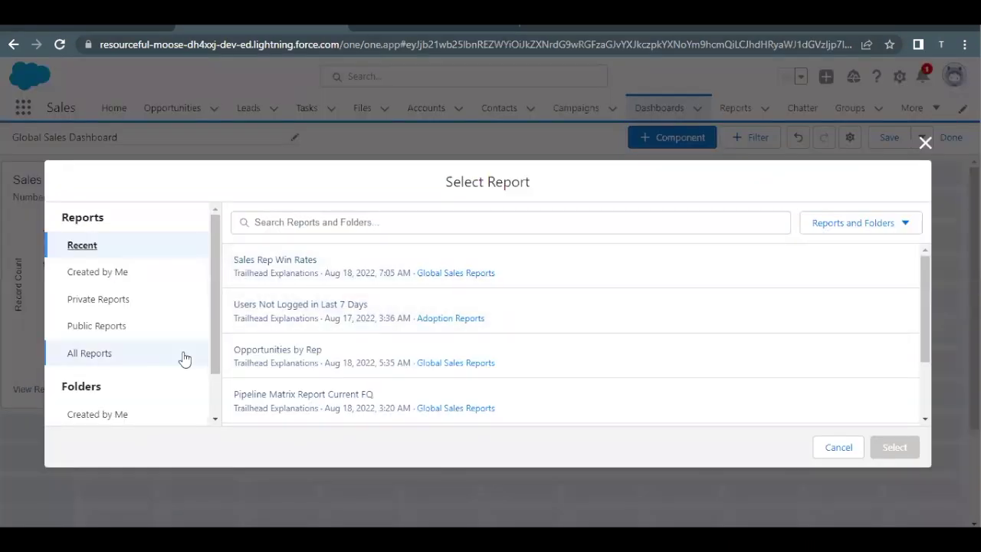
scroll(184, 357, "down", 1)
left_click(296, 272)
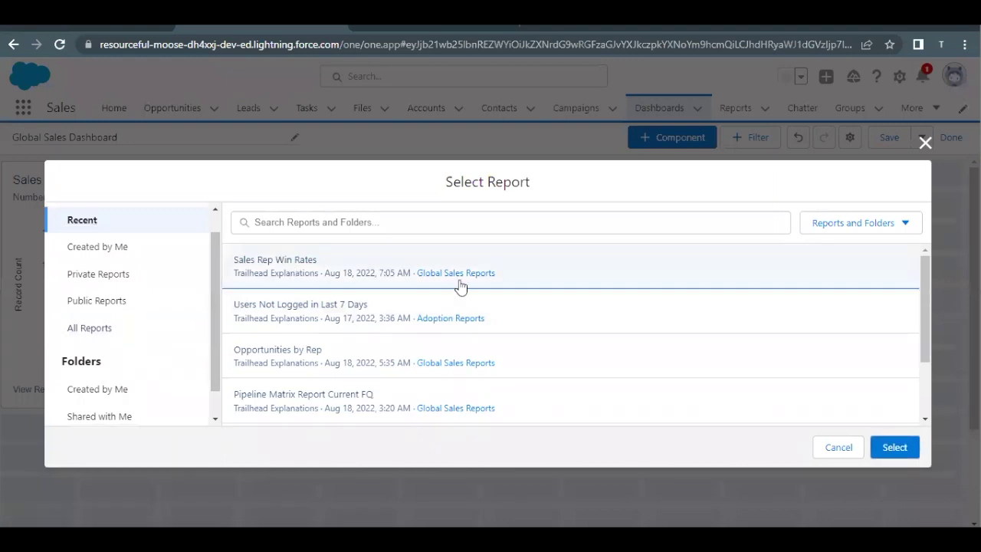
left_click(892, 447)
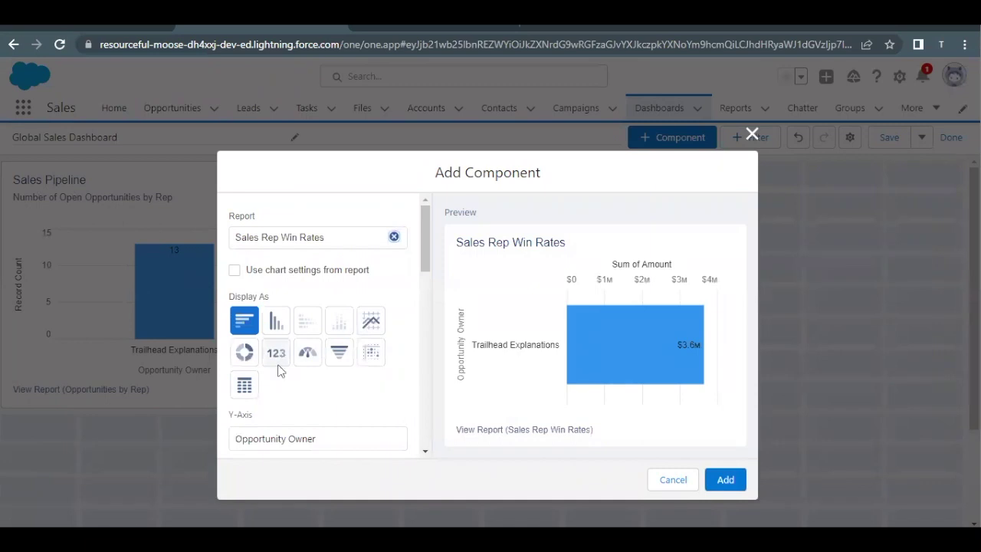
left_click(244, 386)
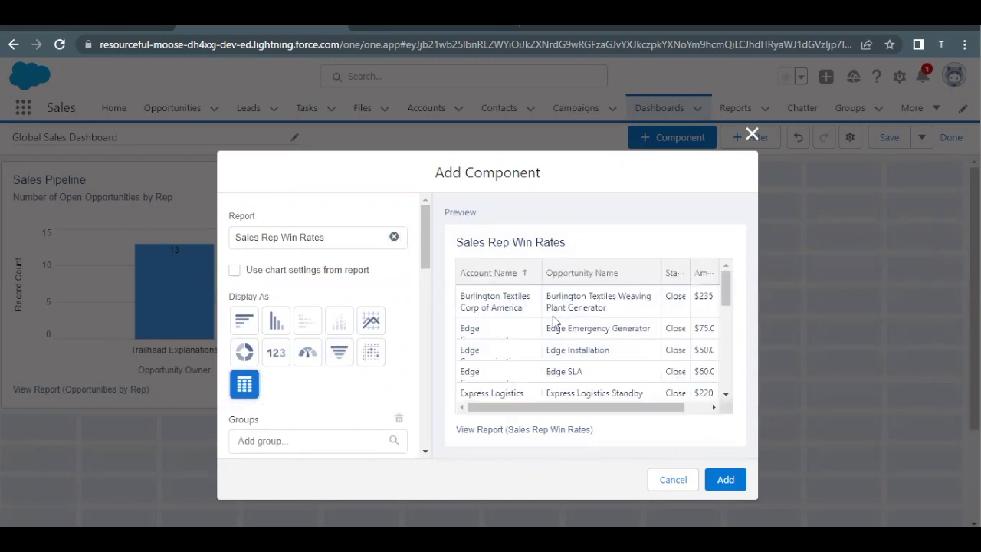
Check Trailhead for the columns to drop, and remove Stage, Expected Revenue and Account Name from the table component.
scroll(537, 331, "down", 2)
scroll(259, 408, "down", 4)
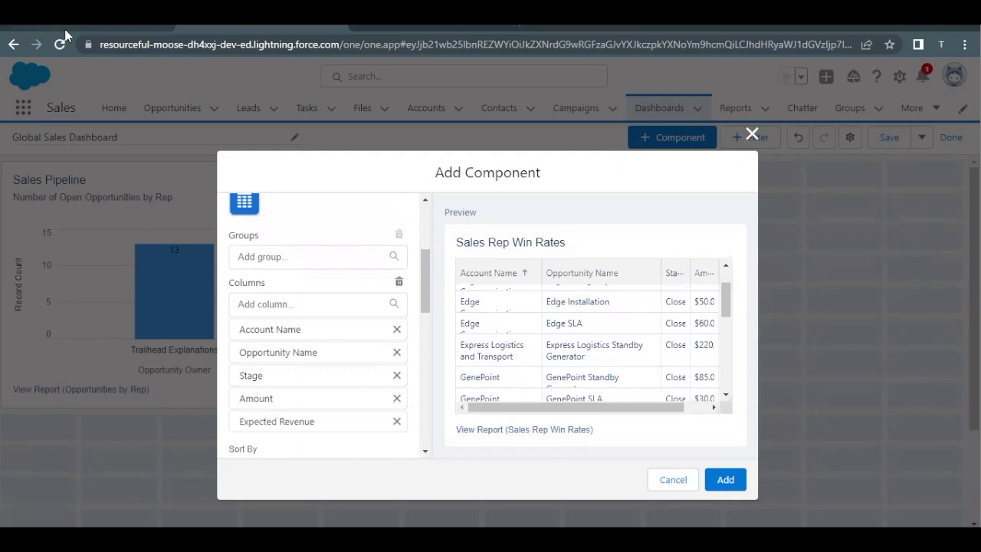
left_click(113, 33)
scroll(183, 307, "down", 1)
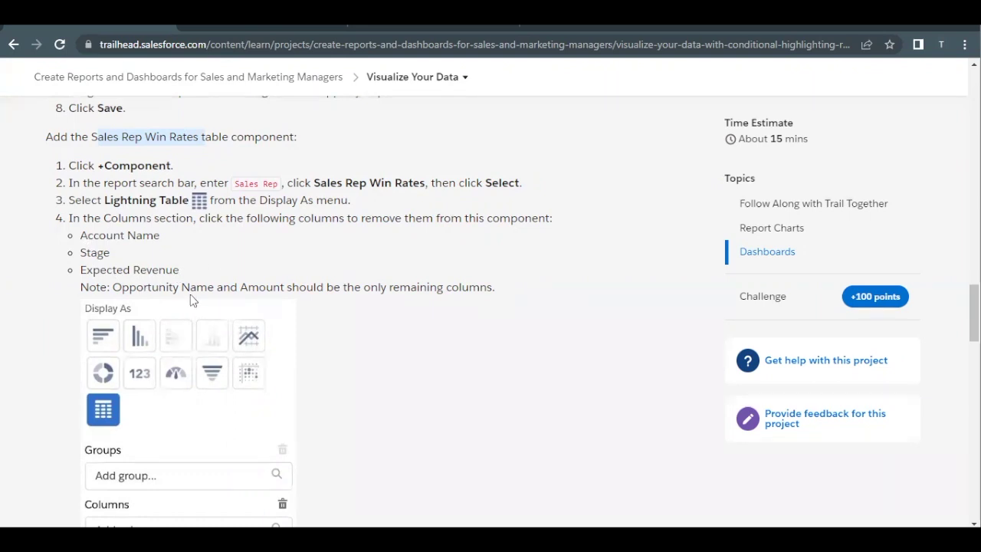
left_click(203, 31)
scroll(307, 323, "down", 1)
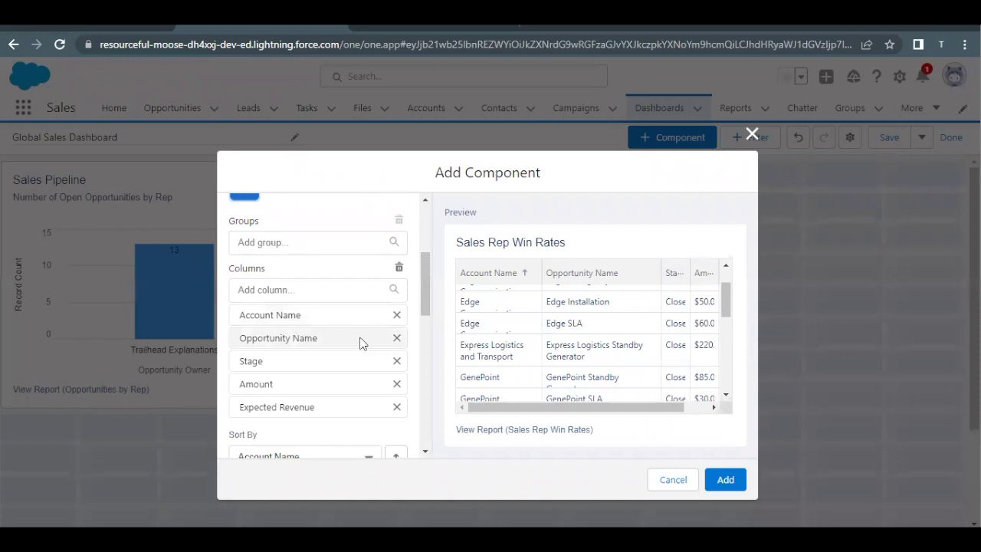
left_click(396, 362)
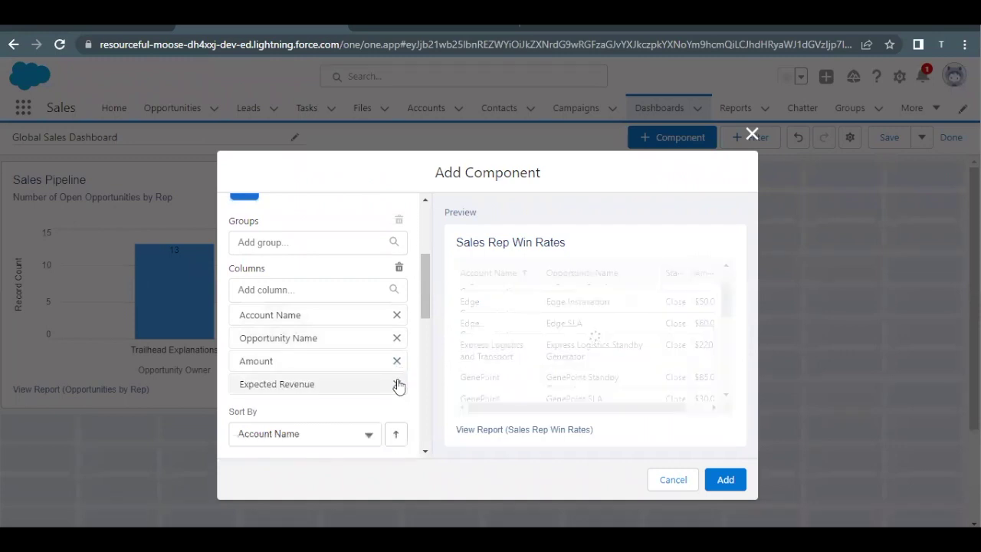
left_click(397, 383)
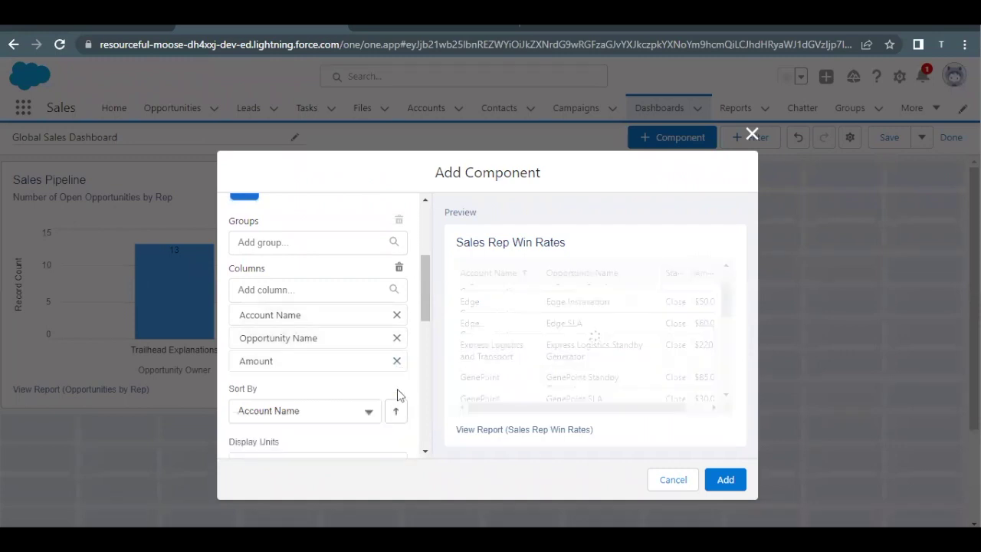
left_click(396, 315)
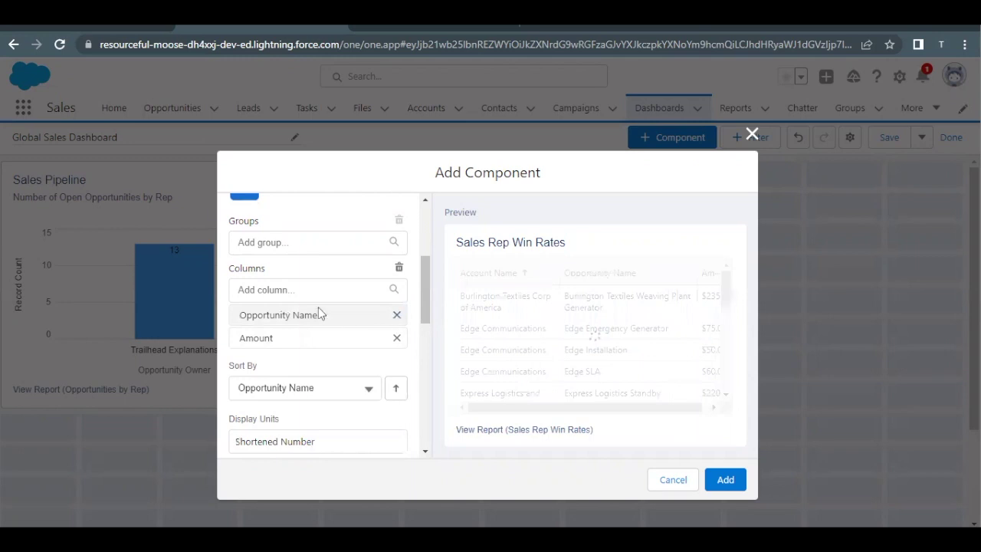
Copy the title "Opportunities Won" from the Trailhead instructions and use it to replace the table component's title.
left_click(97, 30)
scroll(376, 288, "down", 4)
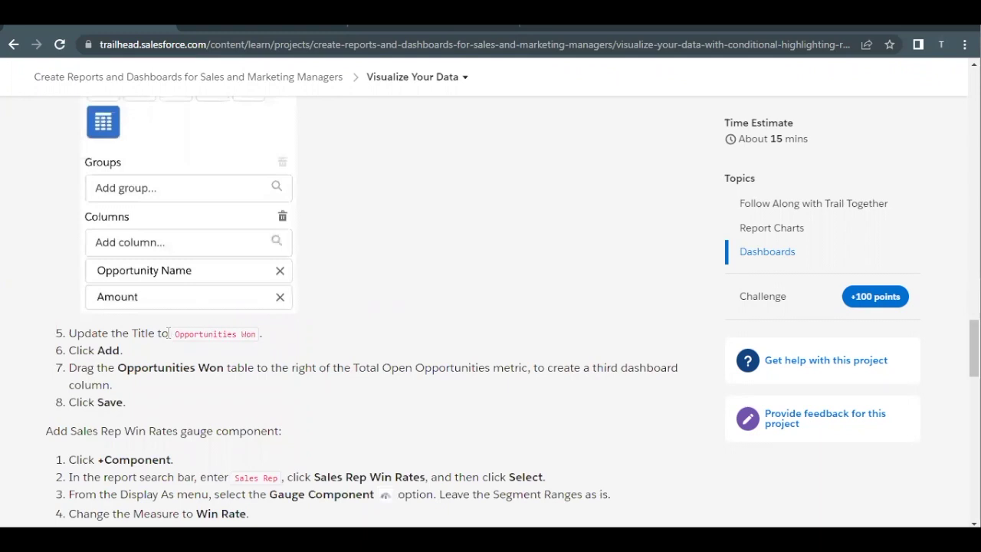
left_click_drag(168, 332, 256, 331)
left_click(203, 335)
left_click_drag(176, 335, 259, 335)
key("ctrl+c")
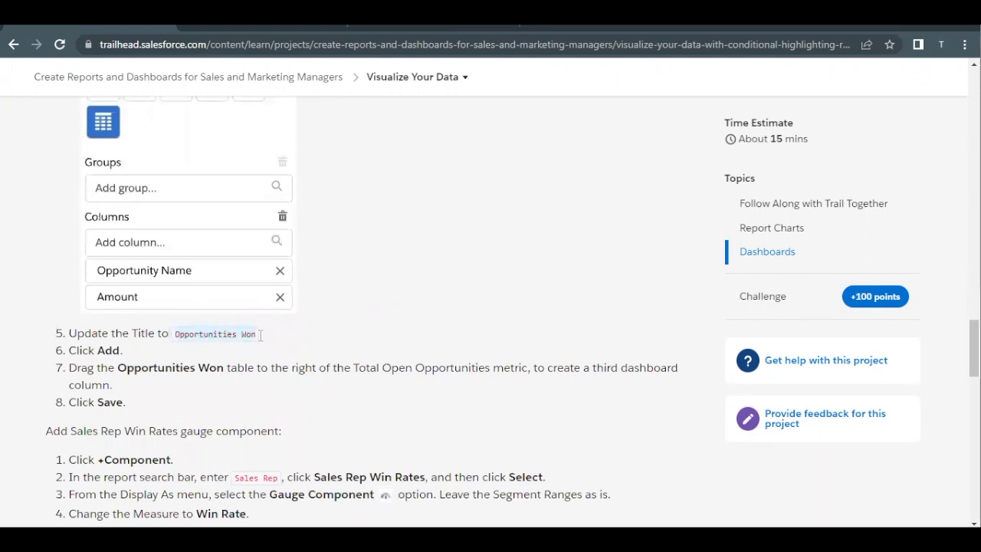
left_click(245, 29)
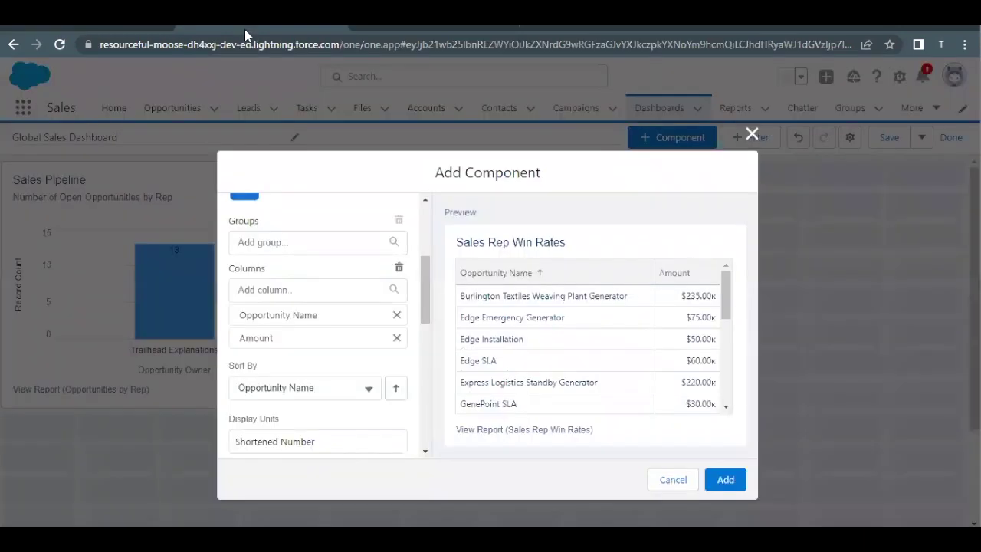
scroll(355, 360, "down", 2)
scroll(355, 360, "down", 5)
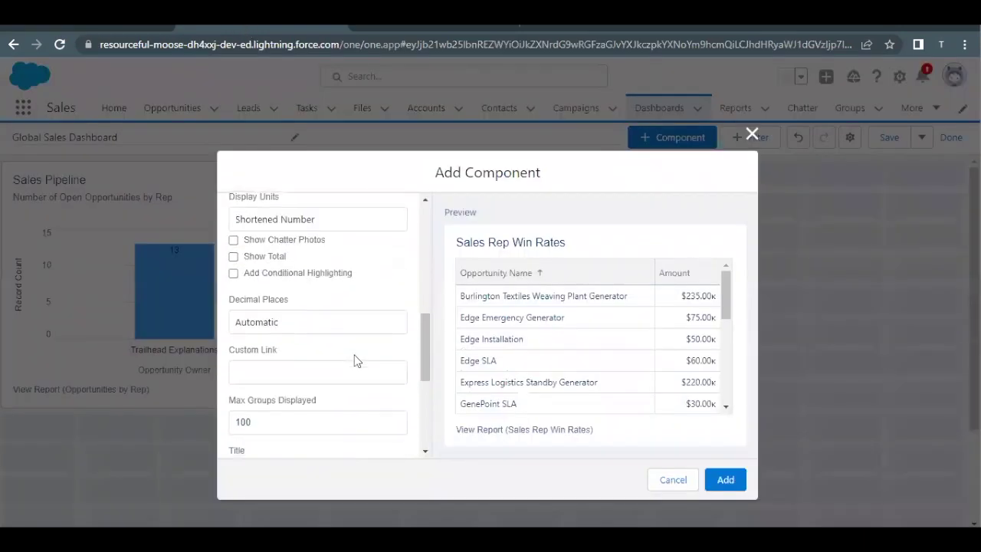
triple_click(348, 326)
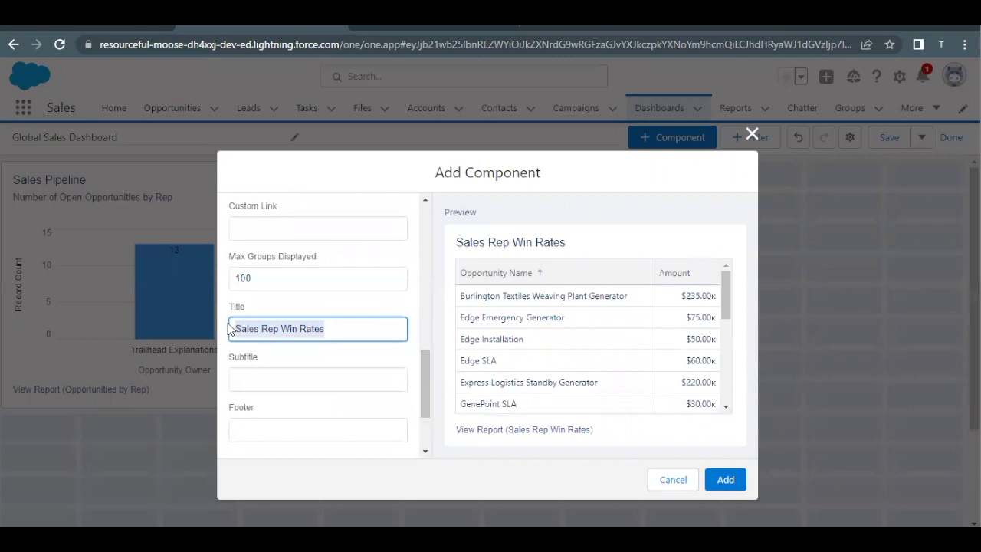
key("ctrl+v")
scroll(310, 367, "down", 1)
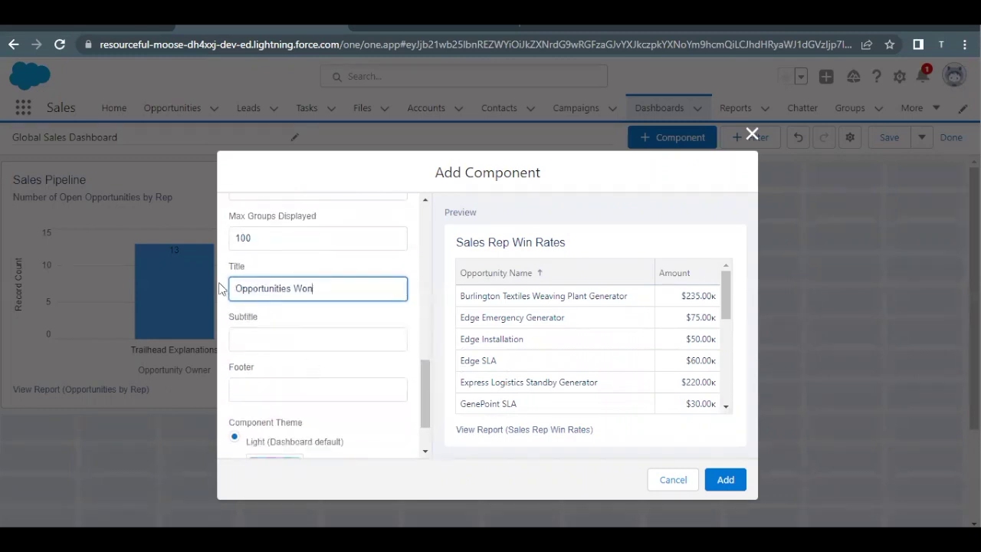
Check the Trailhead placement instructions and add the Opportunities Won table to the dashboard.
left_click(77, 26)
scroll(222, 365, "down", 1)
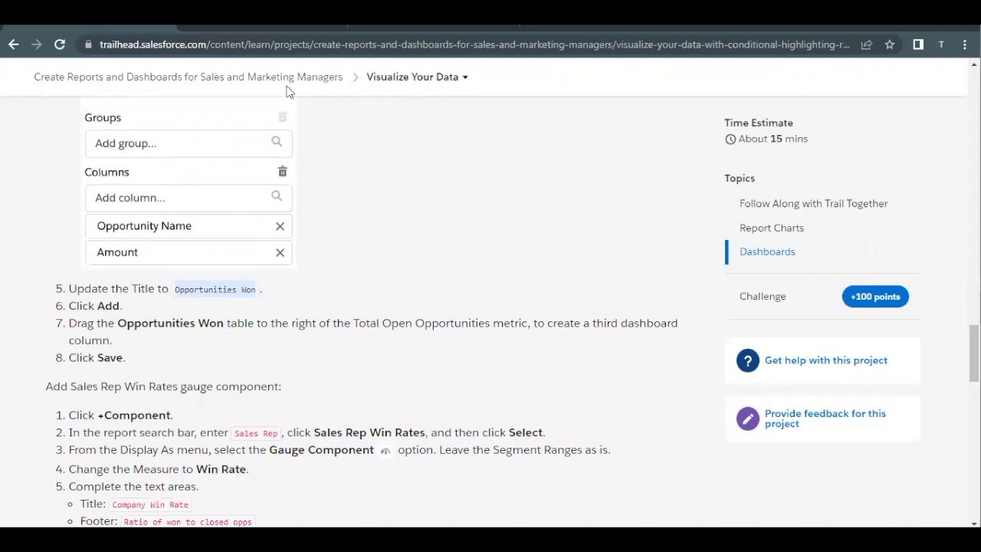
left_click(243, 26)
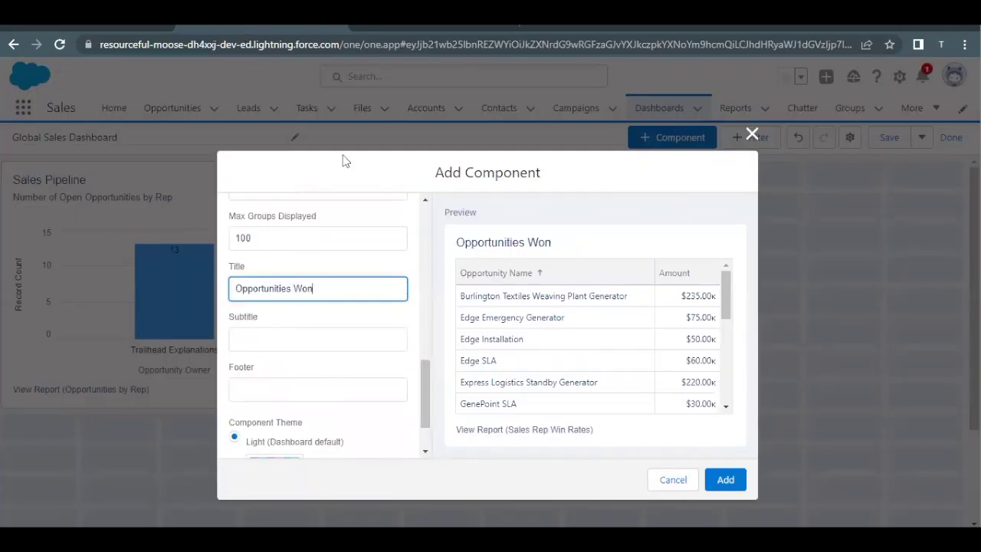
left_click(727, 479)
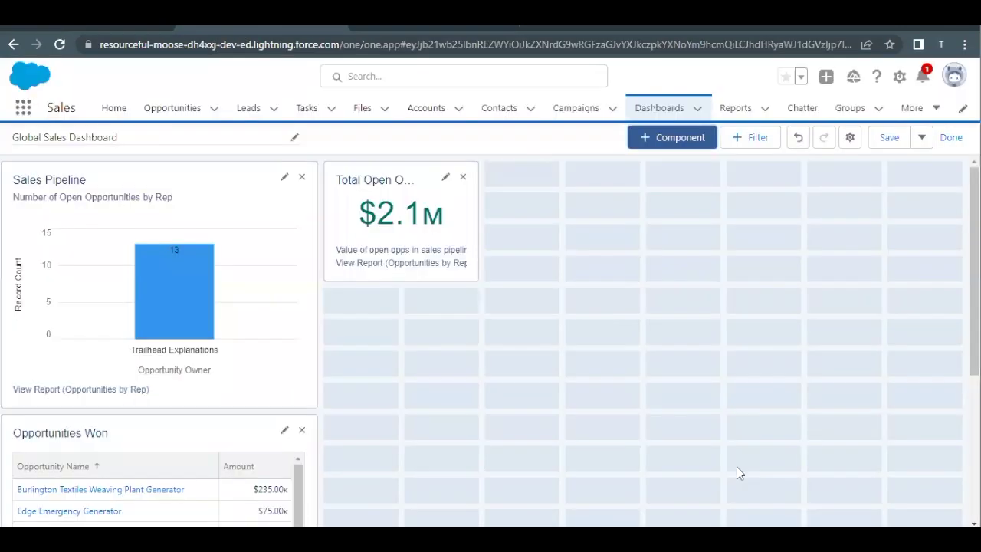
Move the Opportunities Won table to the right of the Total Open Opportunities metric and save the dashboard.
left_click(192, 487)
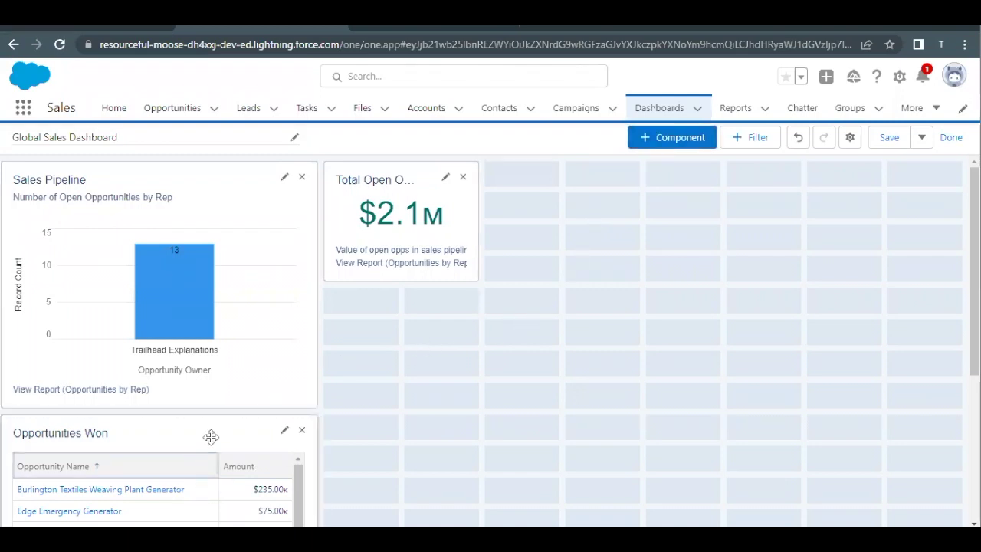
left_click_drag(212, 436, 707, 179)
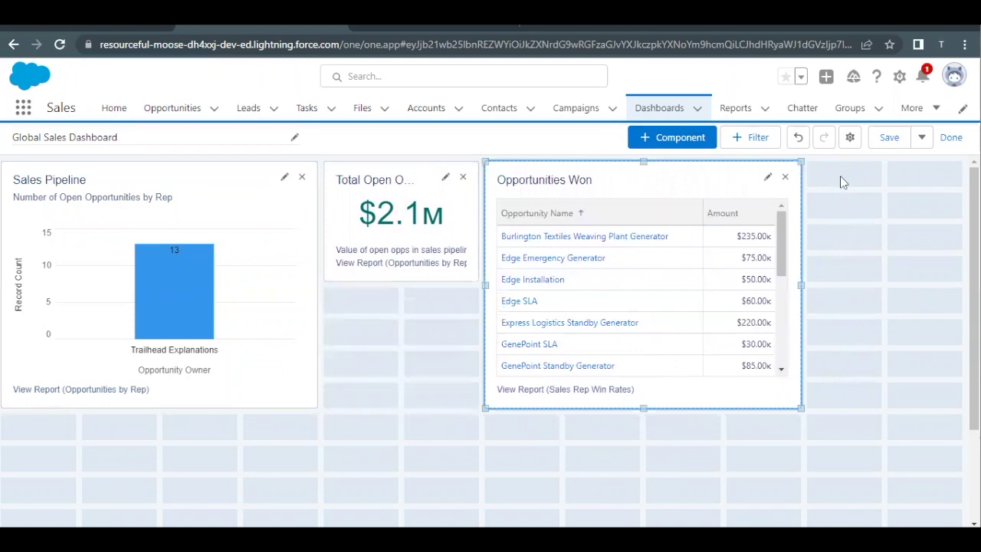
left_click(887, 137)
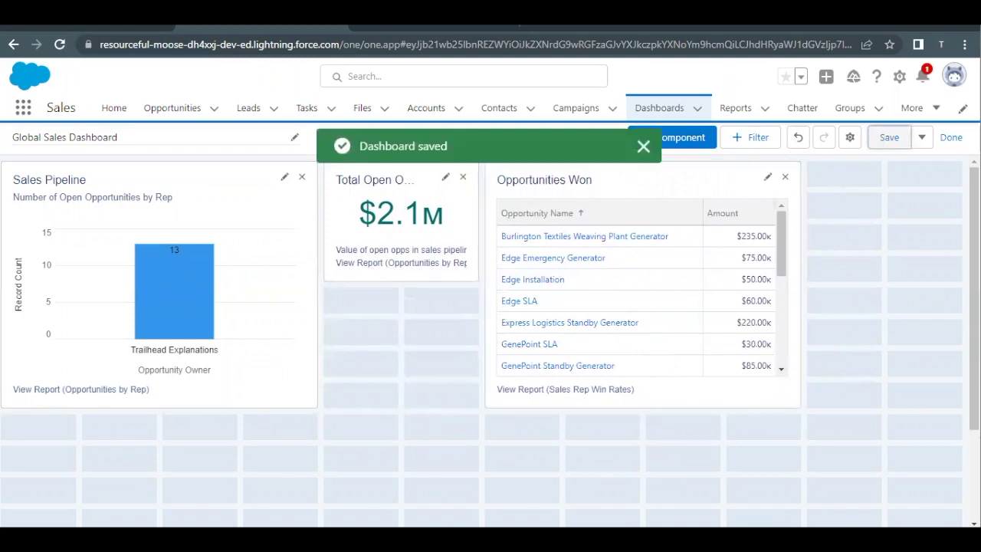
Review the Trailhead instructions for adding the Sales Rep Win Rates gauge component, including its report and display type.
left_click(78, 27)
scroll(233, 346, "down", 2)
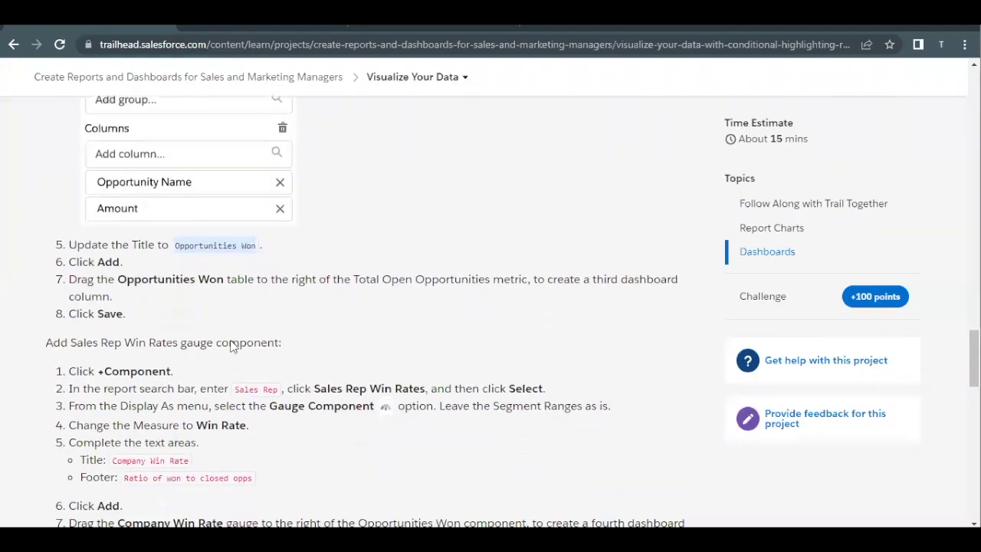
scroll(233, 347, "down", 1)
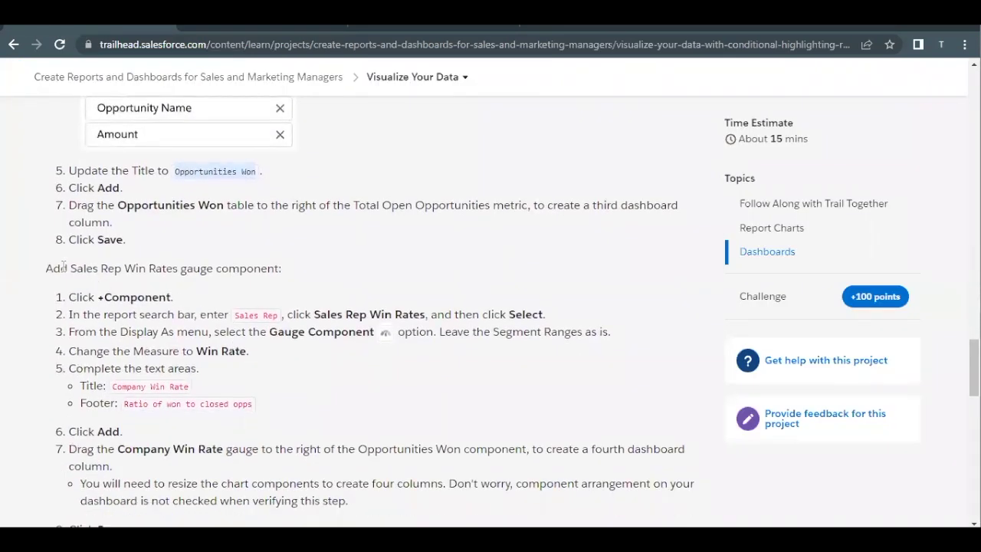
left_click_drag(66, 268, 218, 272)
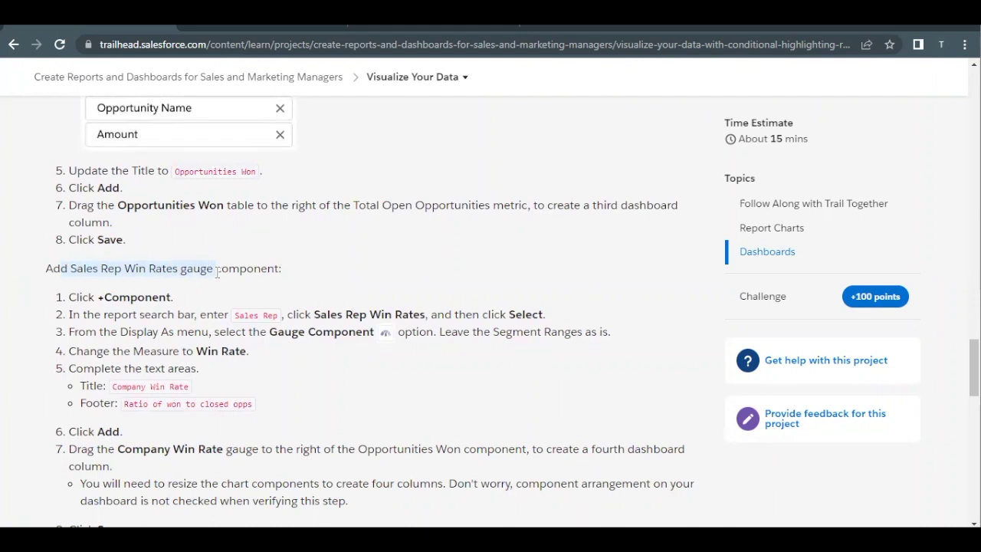
scroll(218, 272, "up", 1)
scroll(217, 276, "down", 2)
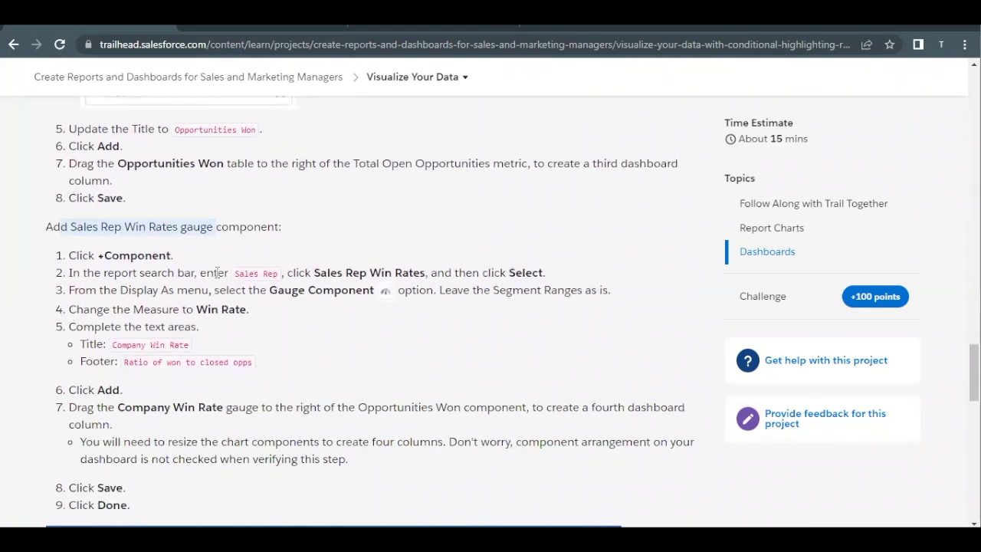
left_click_drag(308, 270, 396, 269)
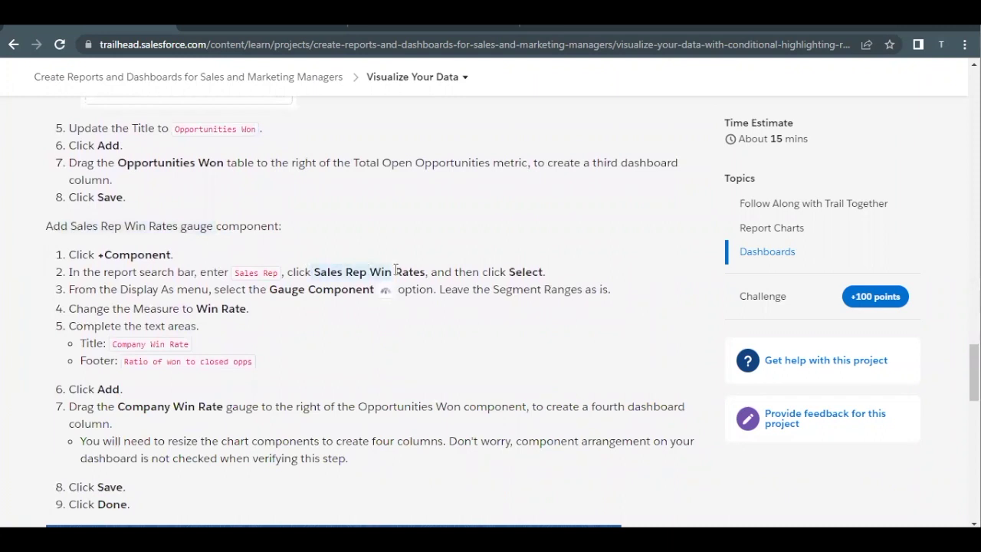
left_click(249, 289)
left_click_drag(255, 288, 332, 292)
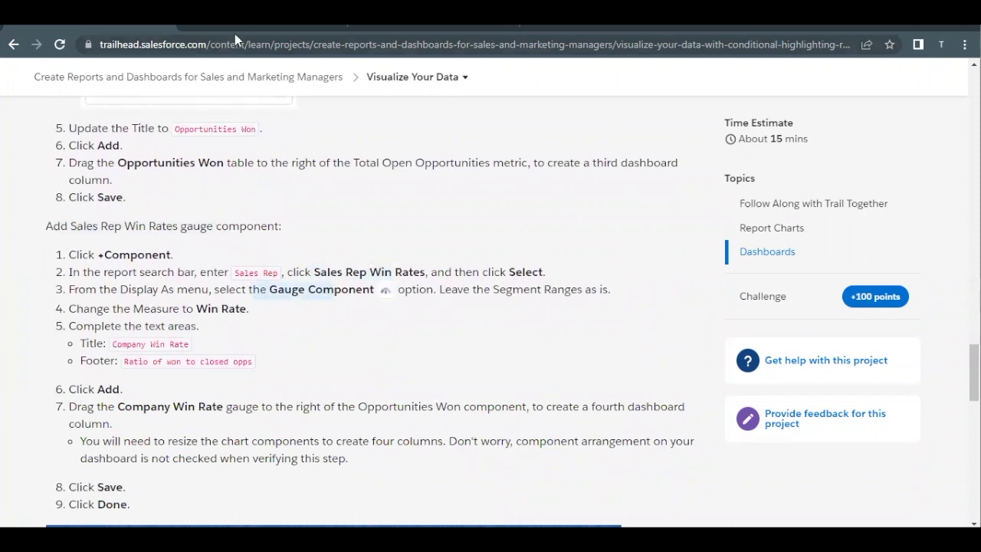
Start a new dashboard component from the Sales Rep Win Rates report and display it as a gauge chart.
left_click(239, 31)
left_click(670, 143)
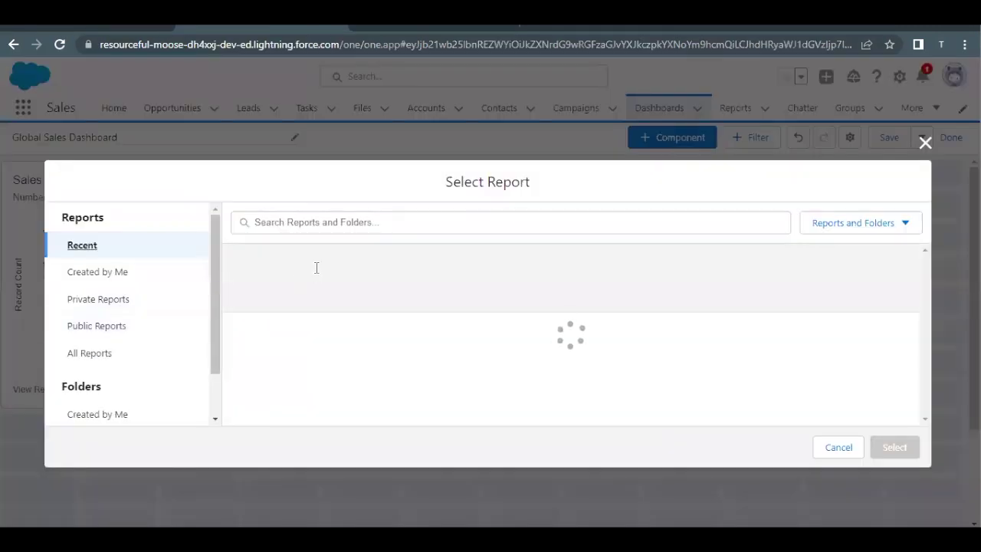
left_click(339, 280)
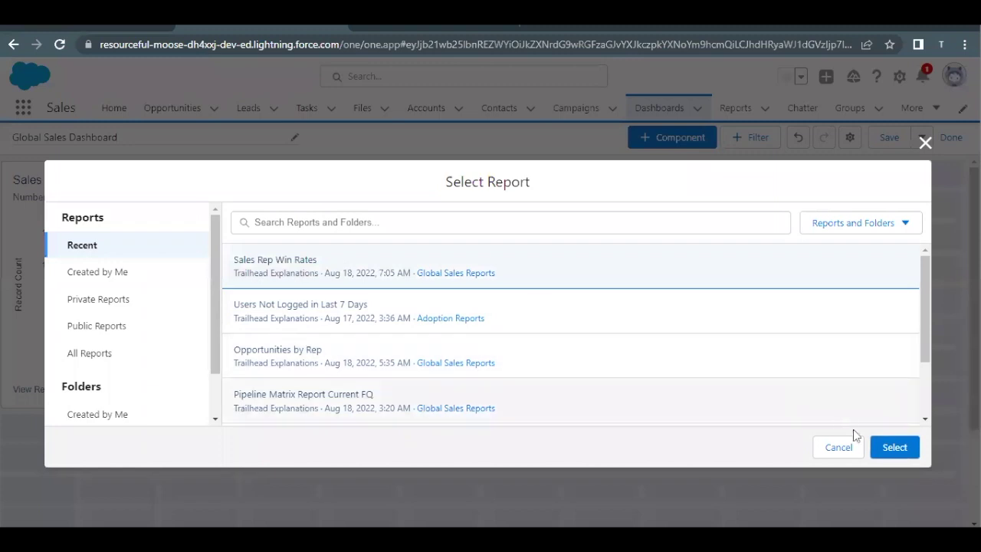
left_click(893, 447)
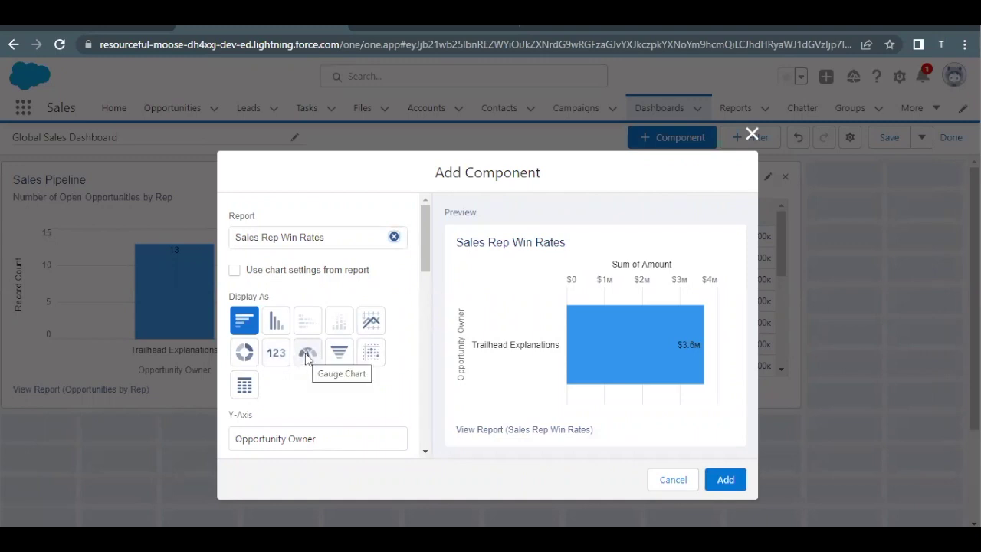
left_click(306, 354)
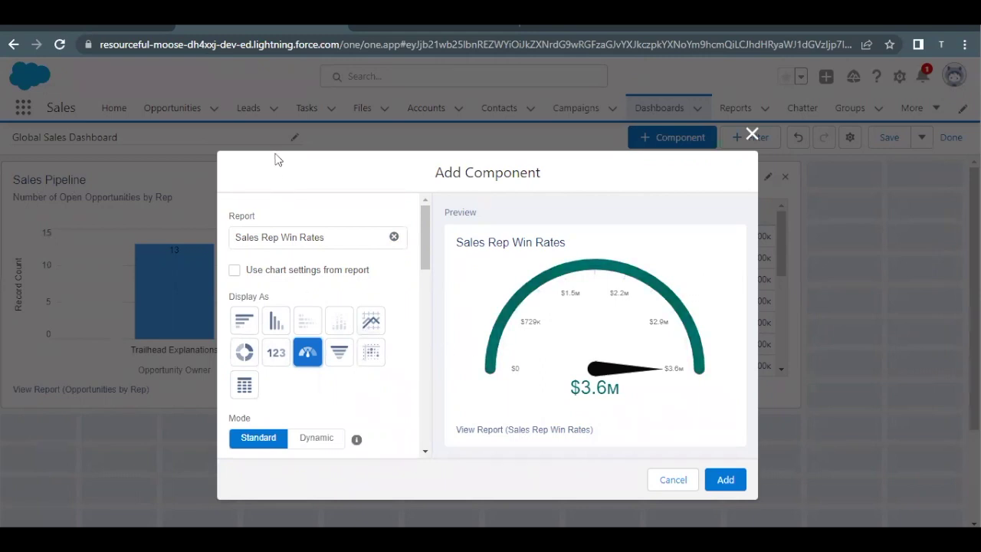
Copy the title "Company Win Rate" from the Trailhead instructions and set the gauge's measure to Win Rate.
left_click(87, 33)
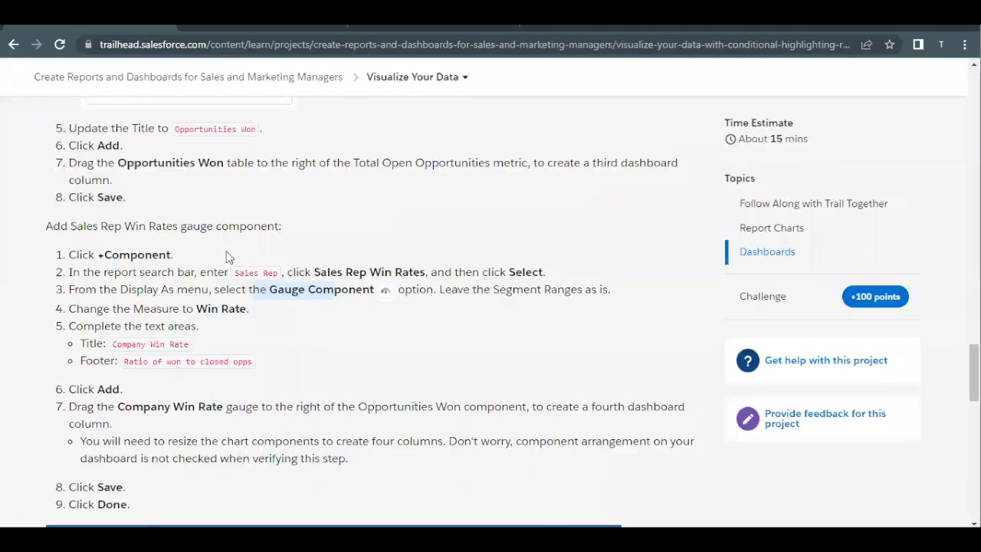
scroll(230, 251, "down", 1)
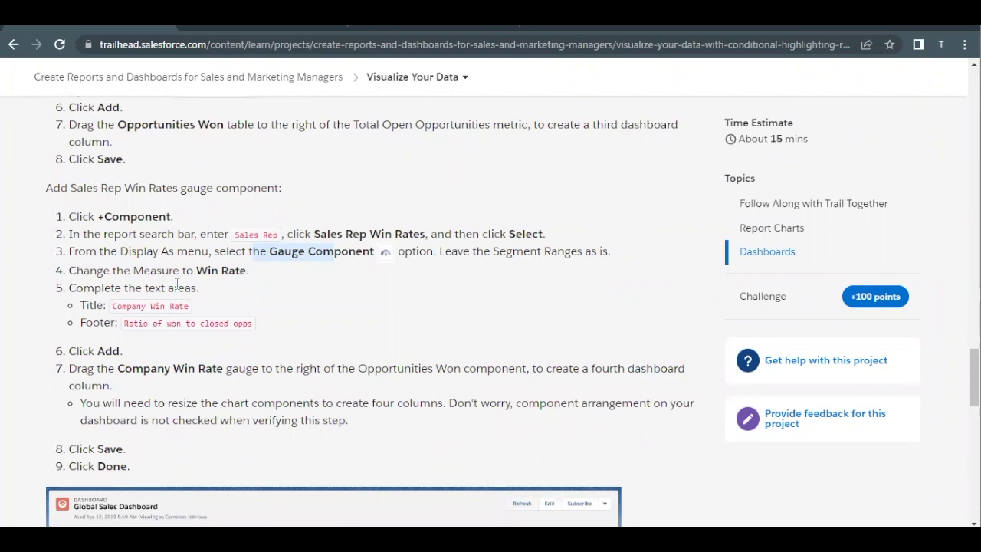
left_click_drag(110, 307, 193, 306)
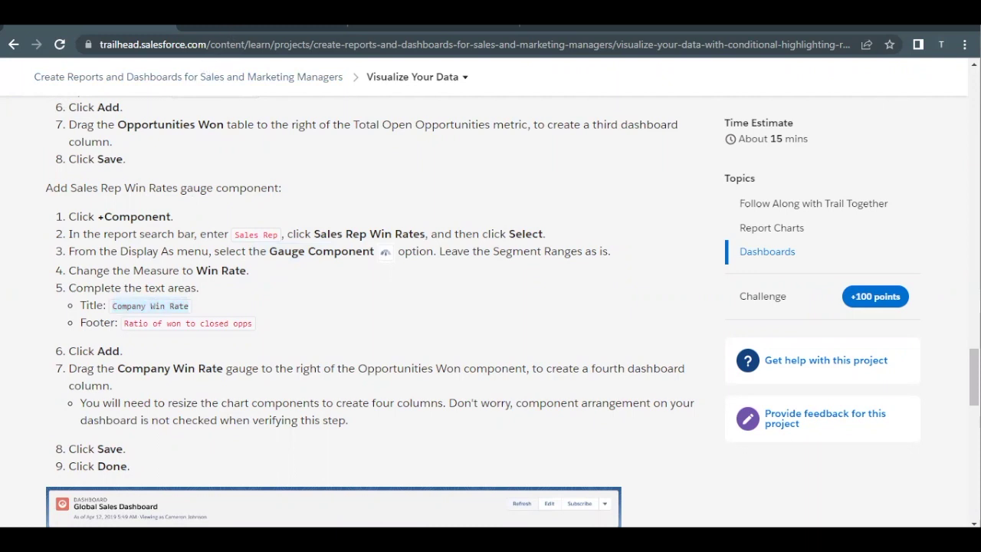
left_click(223, 23)
scroll(230, 345, "down", 3)
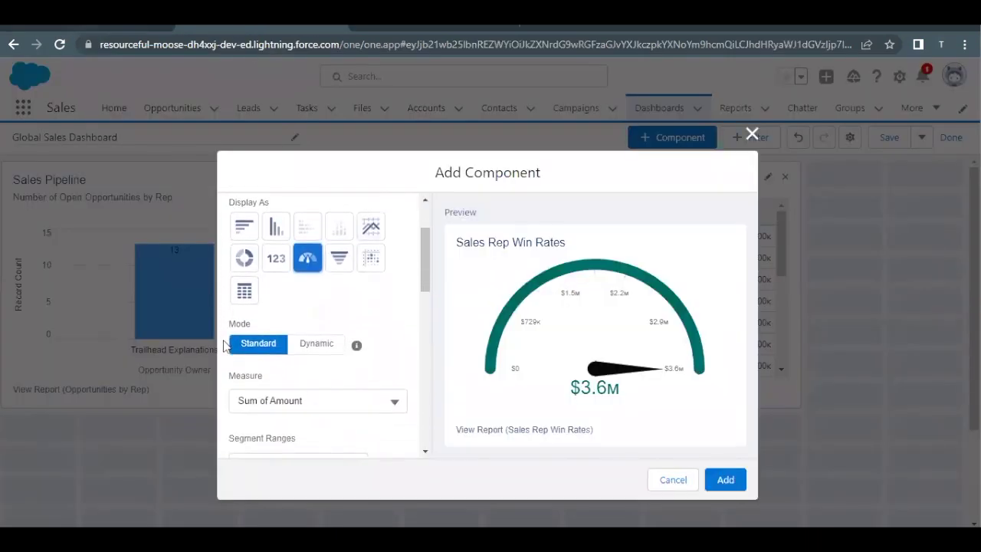
left_click(255, 348)
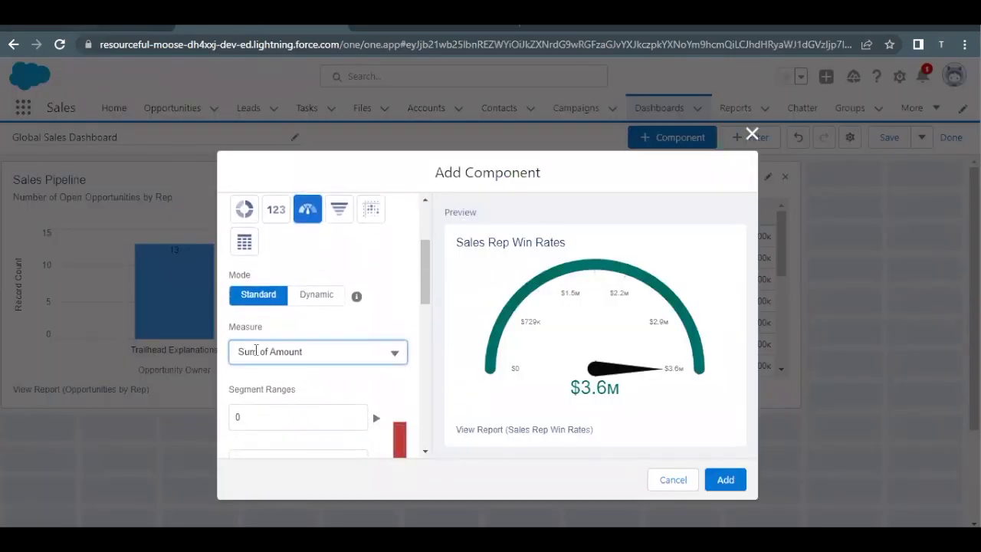
left_click(270, 410)
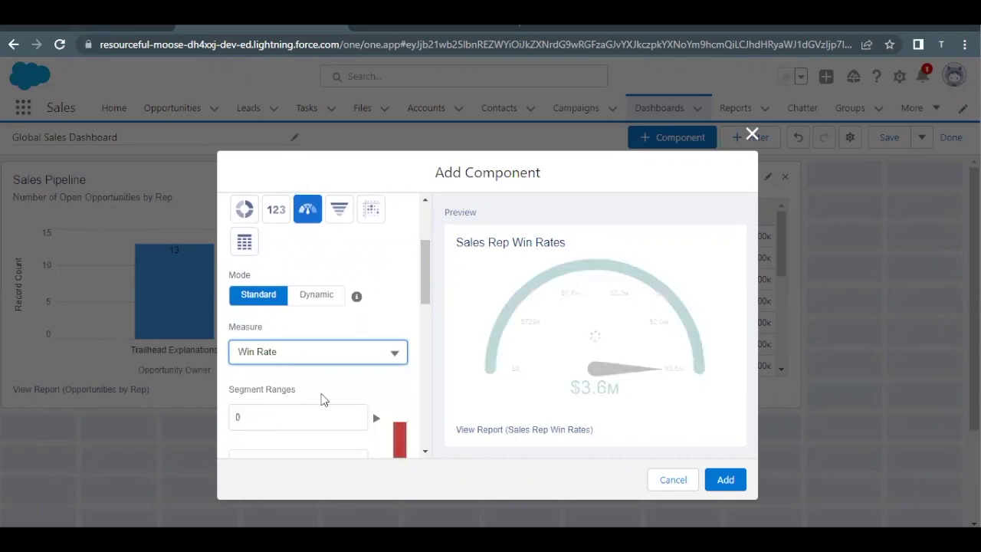
Replace the gauge component's title with "Company Win Rate".
scroll(322, 398, "down", 5)
scroll(322, 398, "down", 2)
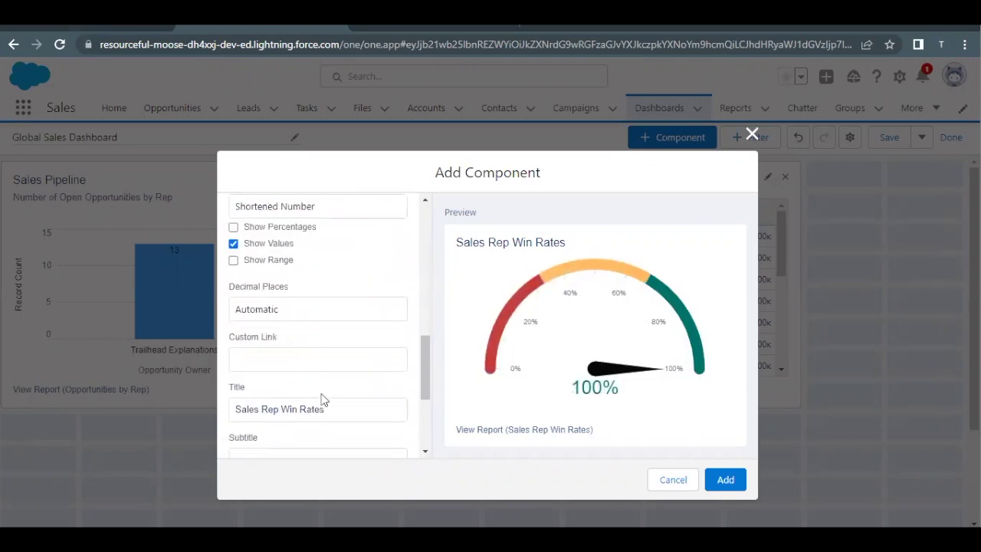
left_click_drag(325, 358, 230, 350)
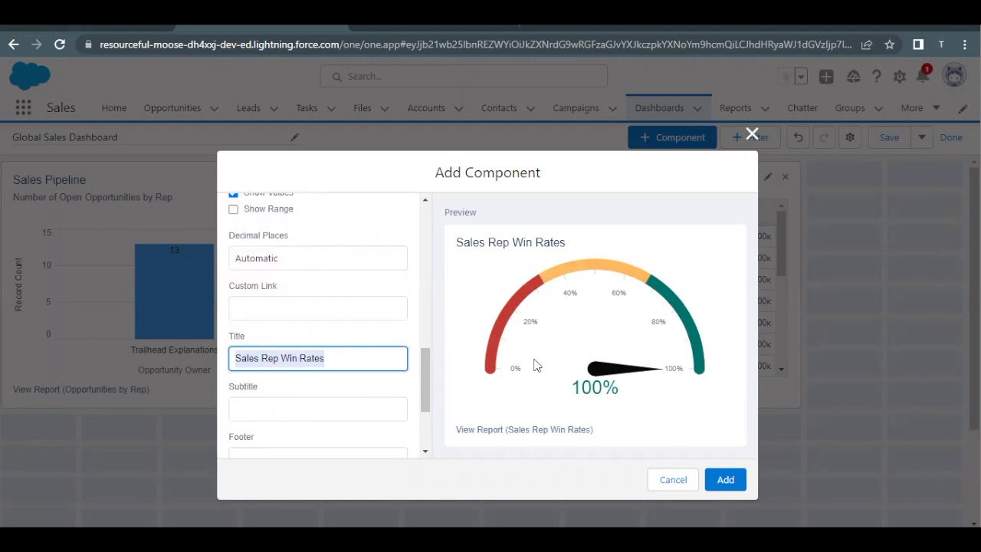
type("Company Win Rate")
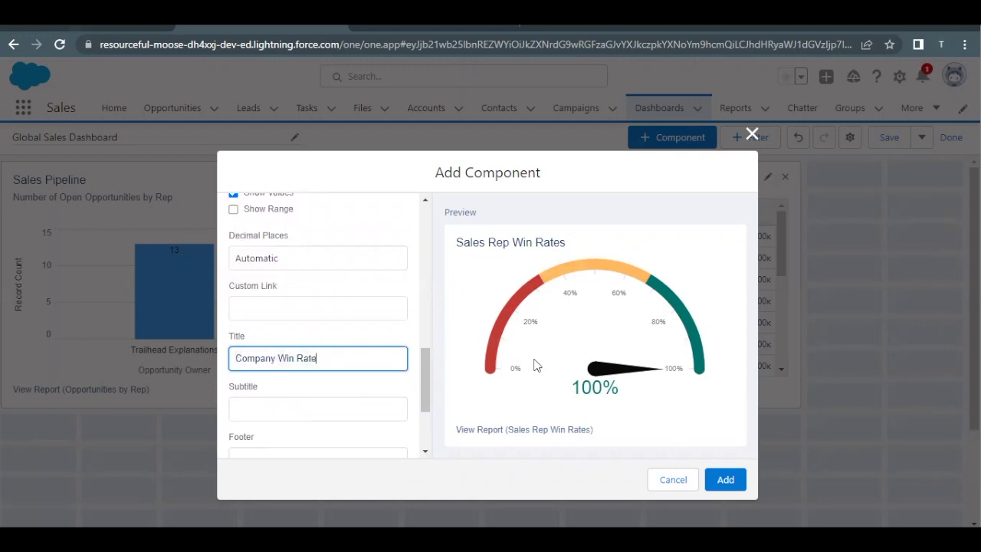
Copy the footer text "Ratio of won to closed opps" from the Trailhead instructions and return to the gauge component's footer setting.
left_click(120, 31)
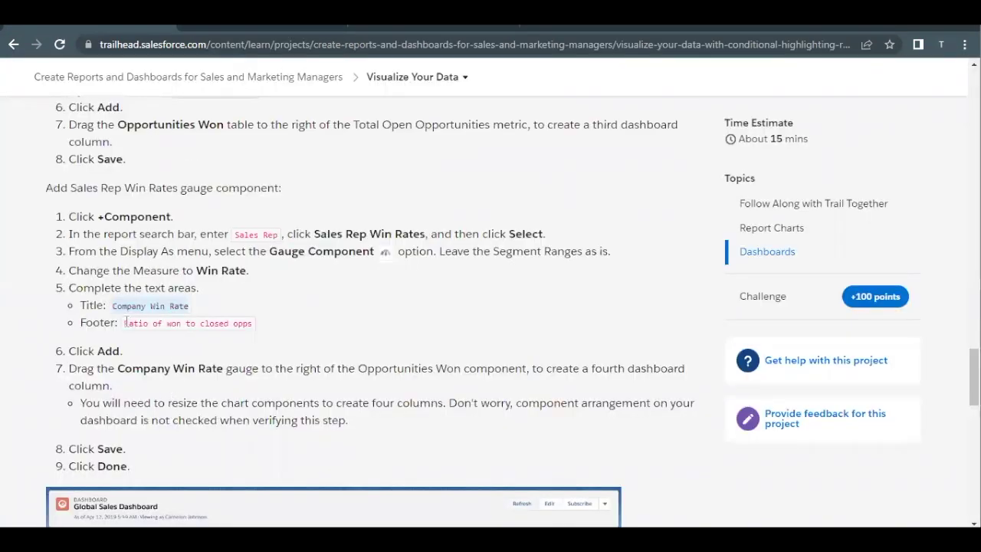
left_click_drag(124, 322, 234, 320)
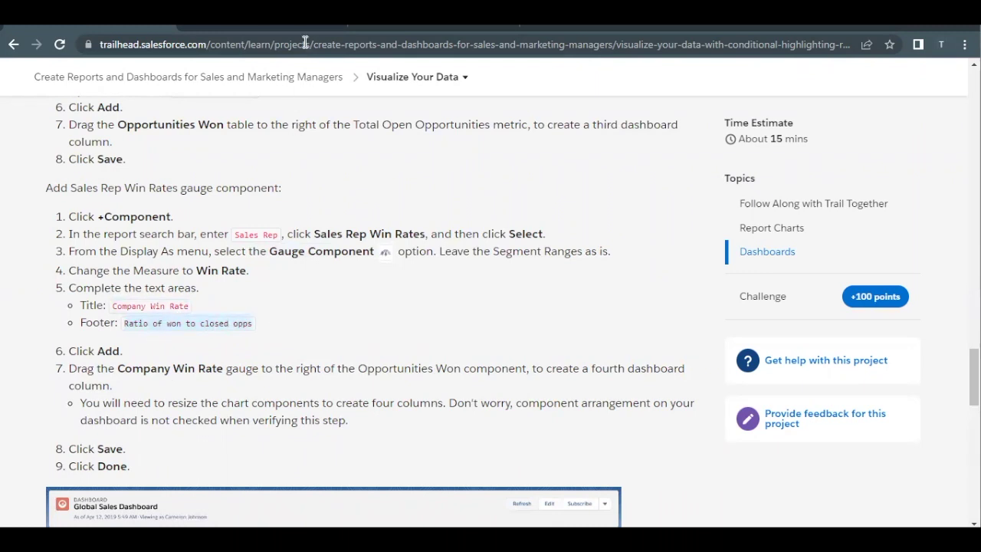
left_click(268, 27)
scroll(407, 378, "down", 2)
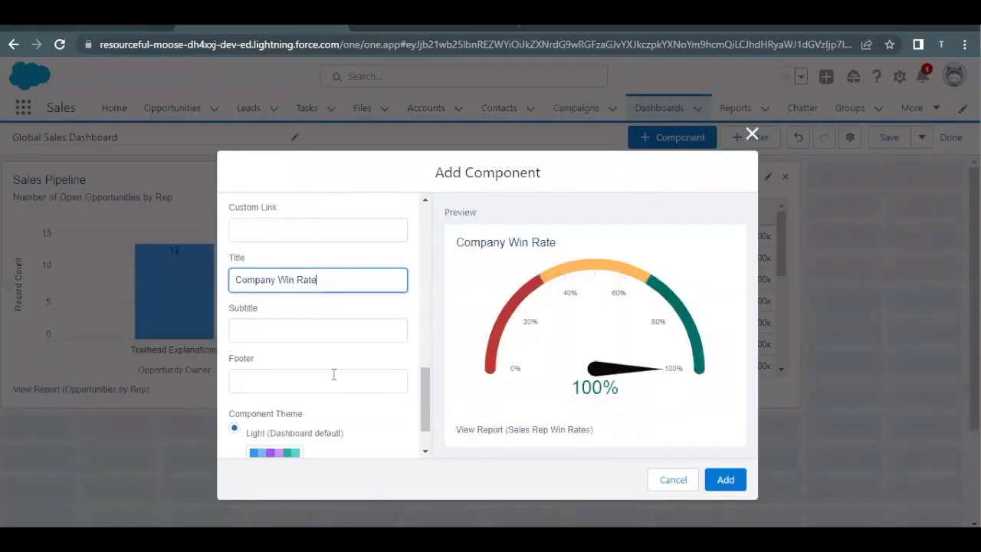